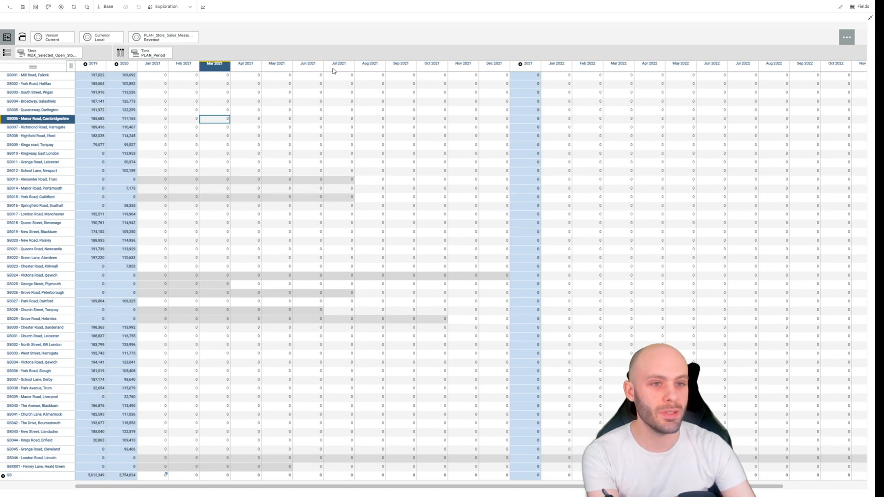
# - Select the store rows from GB001 Mill Road, Falkirk to GB009 Kings Road, Torquay and open the forecast settings
pyautogui.click(44, 76)
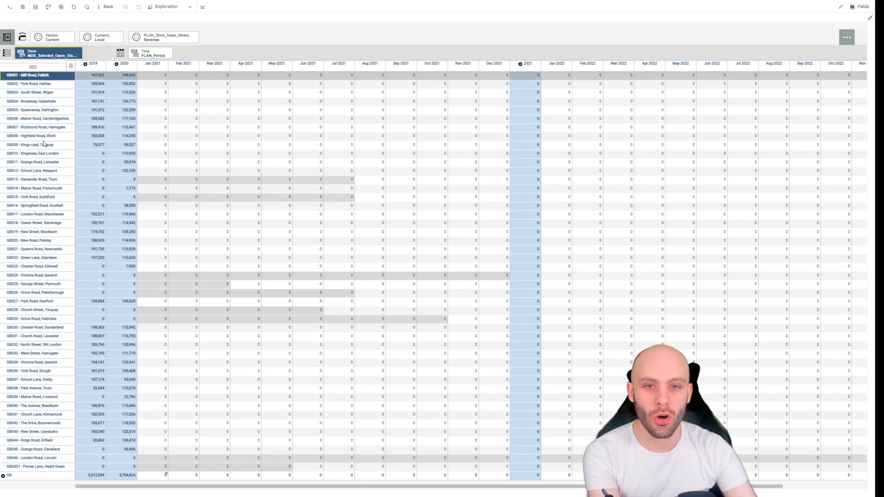
pyautogui.keyDown('shift'); pyautogui.click(40, 146); pyautogui.keyUp('shift')
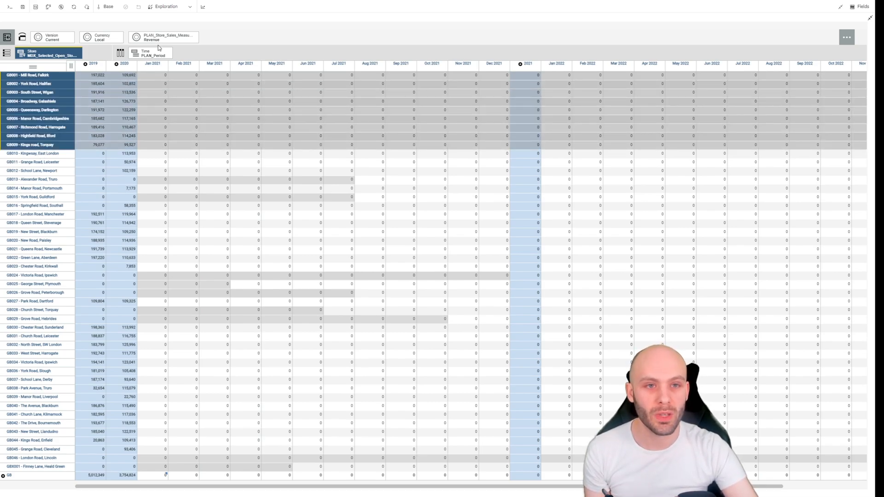
pyautogui.click(204, 13)
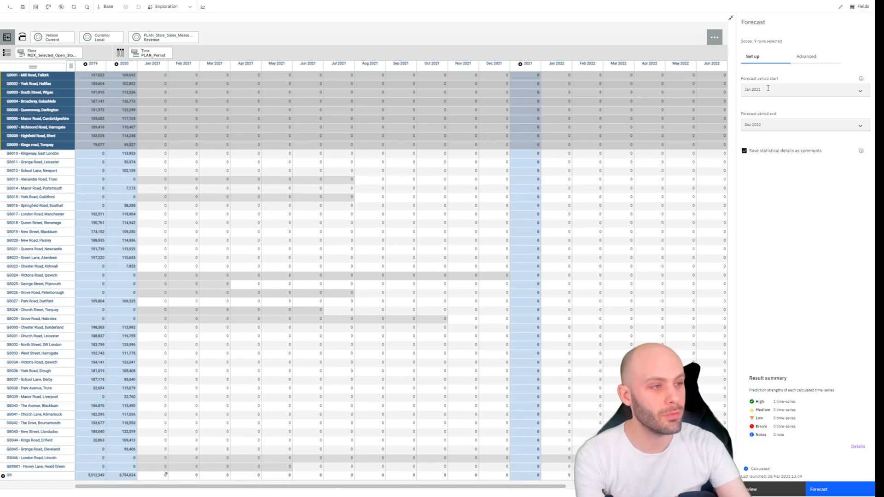
# - Set the forecast period to start in Jan 2021 and end in Dec 2022
pyautogui.click(768, 89)
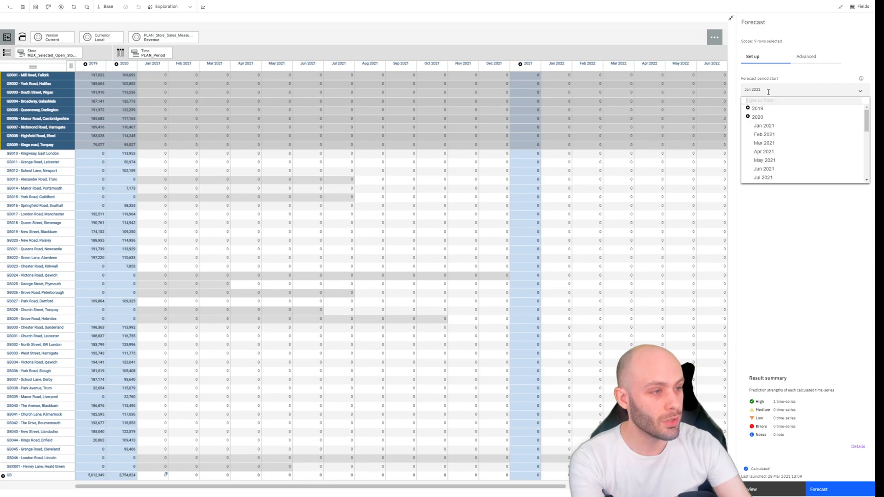
pyautogui.click(763, 127)
pyautogui.click(788, 124)
pyautogui.scroll(-5, 782, 189)
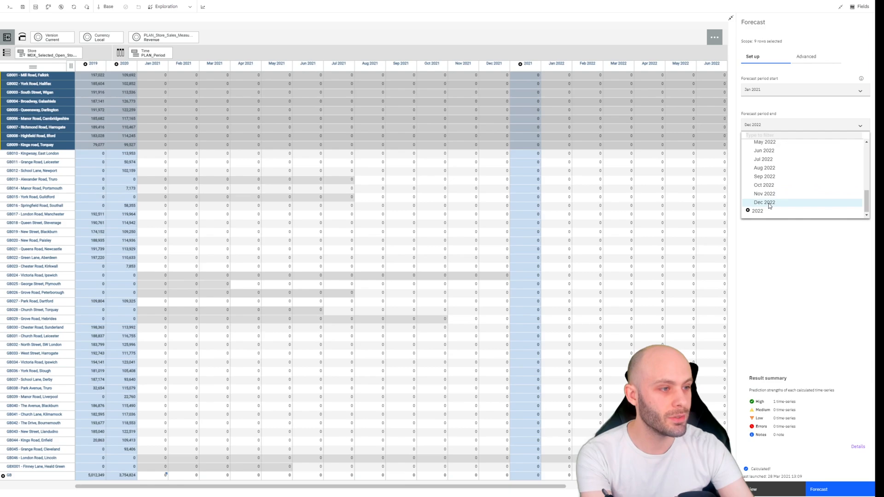
pyautogui.click(764, 202)
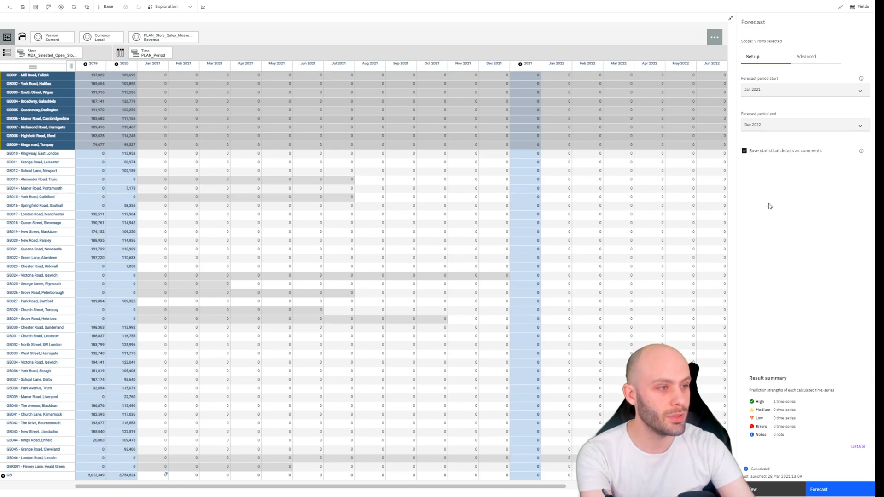
# - Keep statistical details saved as comments and open the advanced forecast settings
pyautogui.click(756, 152)
pyautogui.click(755, 152)
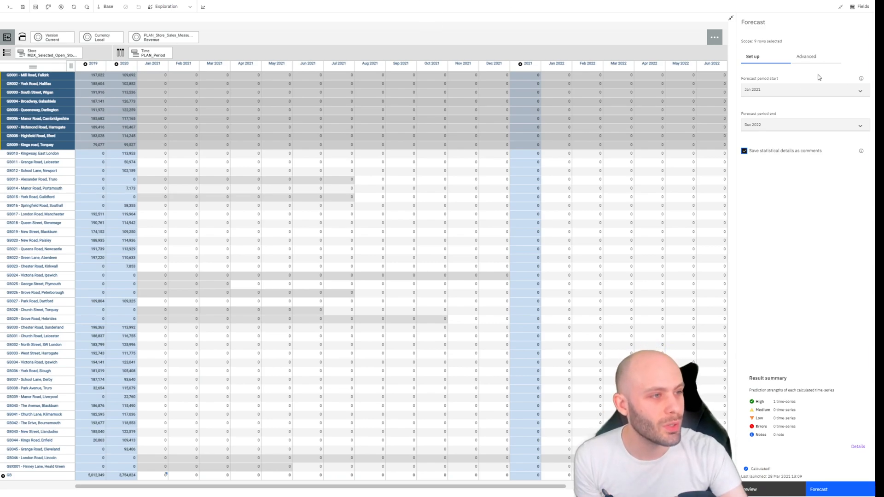
pyautogui.click(805, 58)
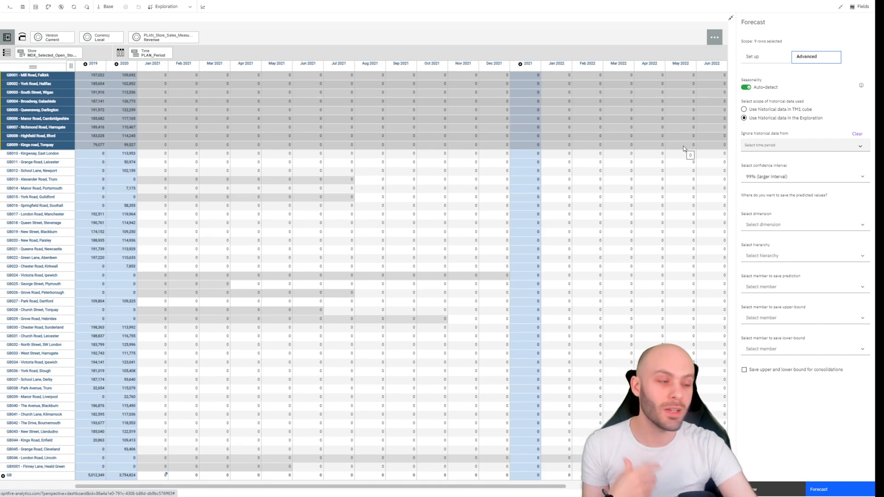
# - Try manual seasonality with an interval of 12, and return seasonality to auto-detect
pyautogui.click(750, 89)
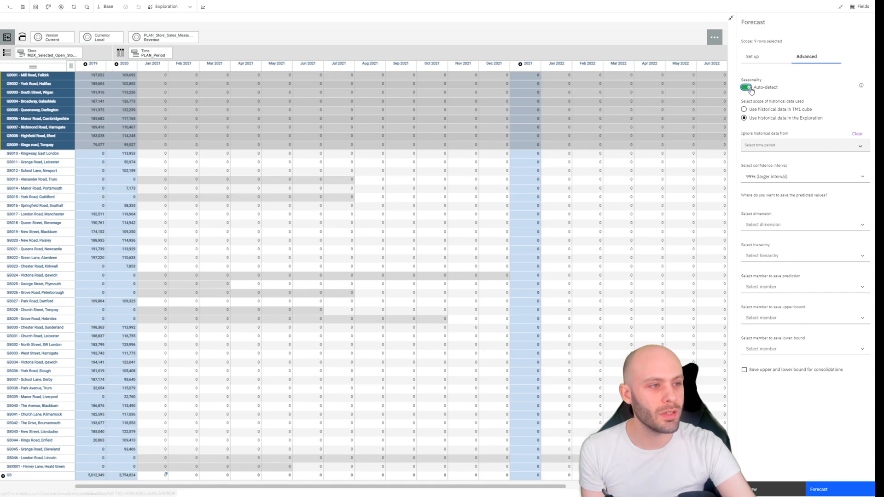
pyautogui.click(748, 88)
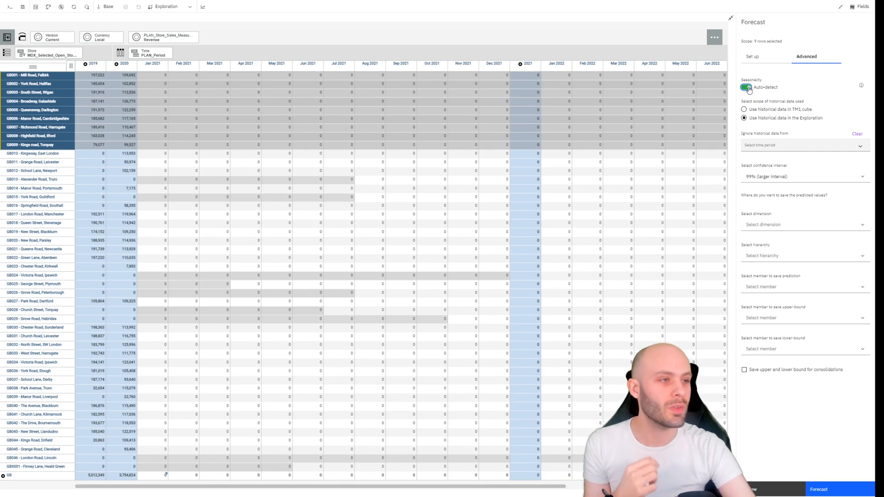
pyautogui.click(746, 88)
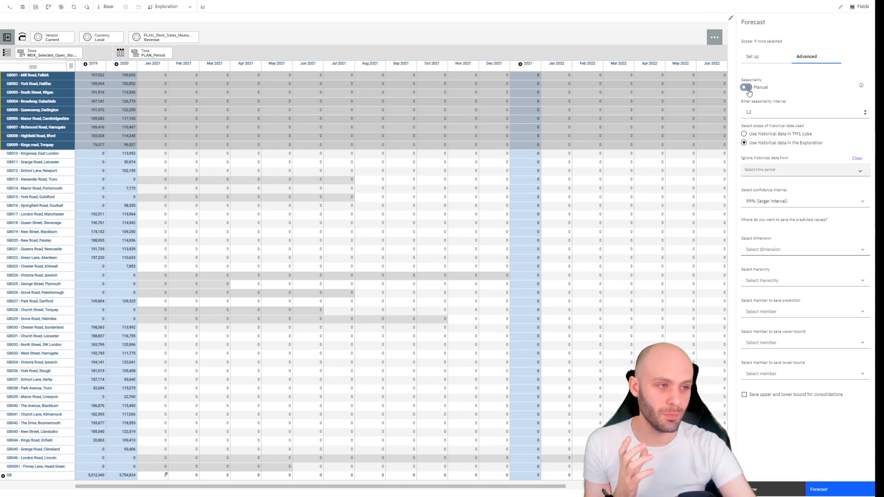
pyautogui.click(754, 112)
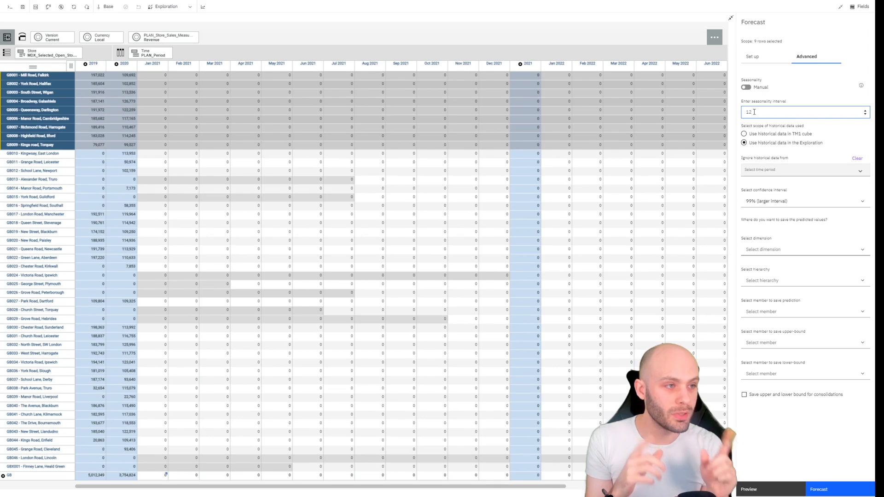
pyautogui.click(745, 87)
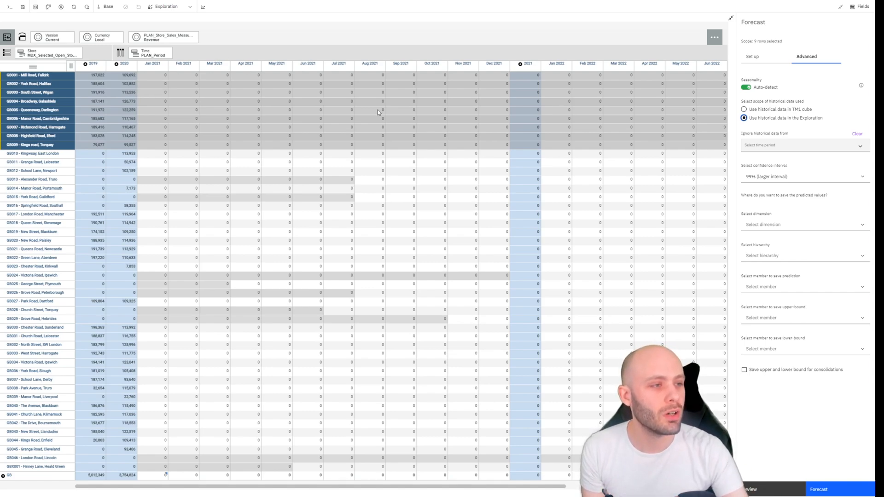
# - Set the forecast to use historical data in the TM1 cube and preview the result for GB001 Mill Road, Falkirk
pyautogui.click(743, 109)
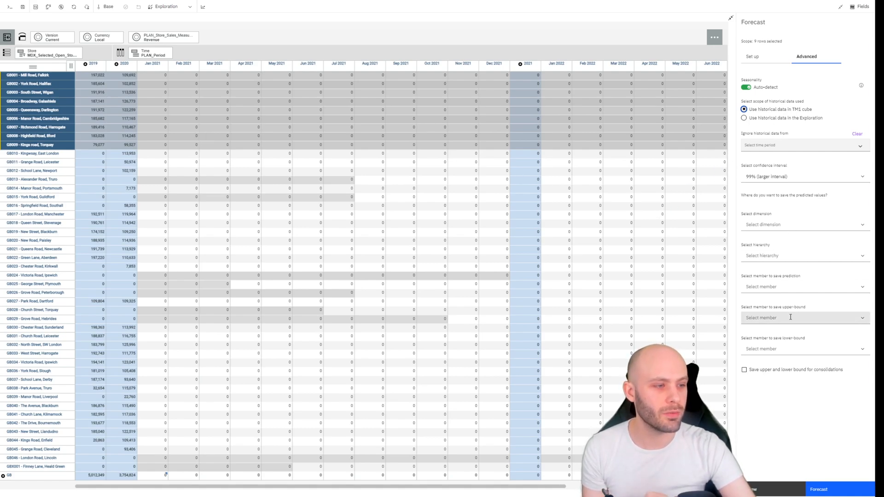
pyautogui.click(762, 491)
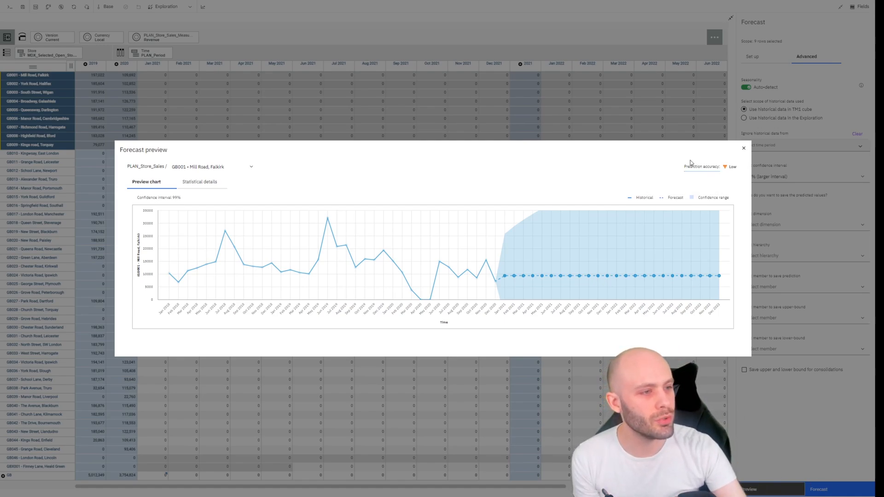
pyautogui.moveTo(706, 166)
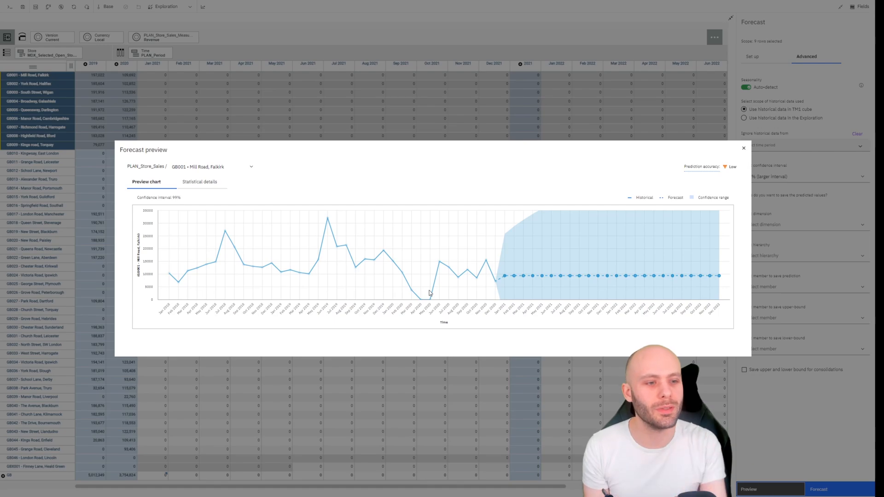
pyautogui.click(743, 148)
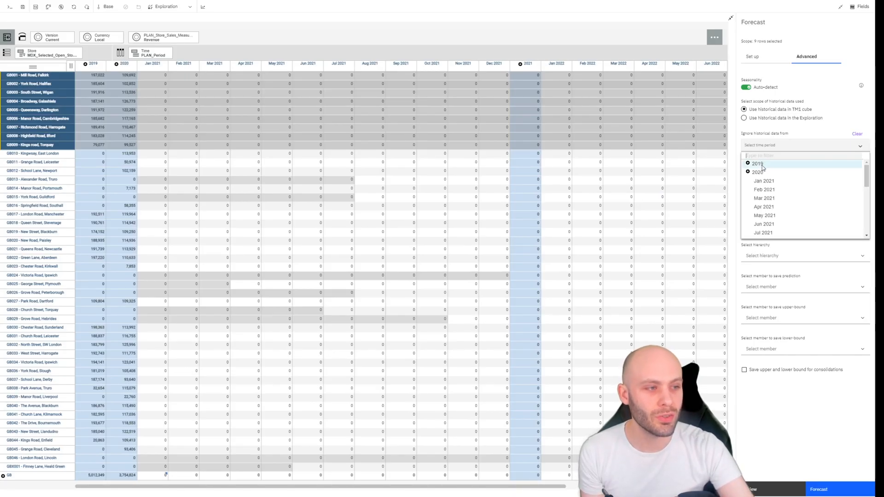
# - Ignore historical data from 2020 and preview the forecast for GB001 Mill Road, Falkirk again
pyautogui.click(763, 173)
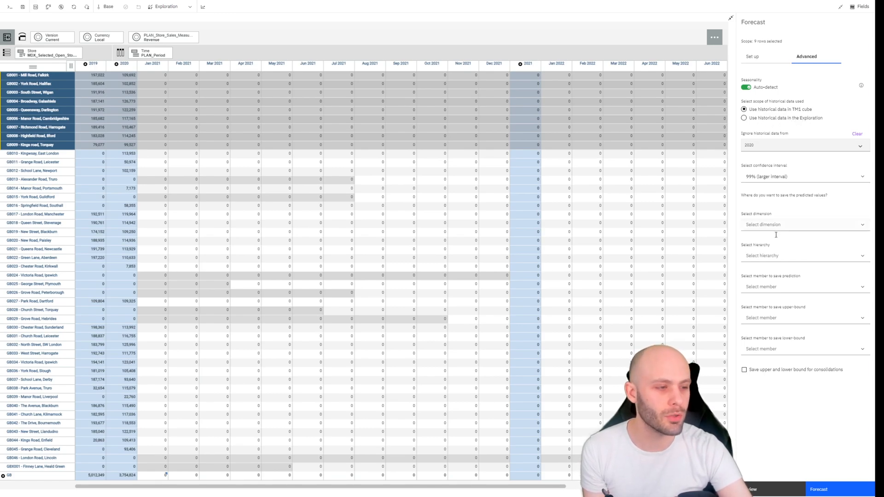
pyautogui.click(782, 489)
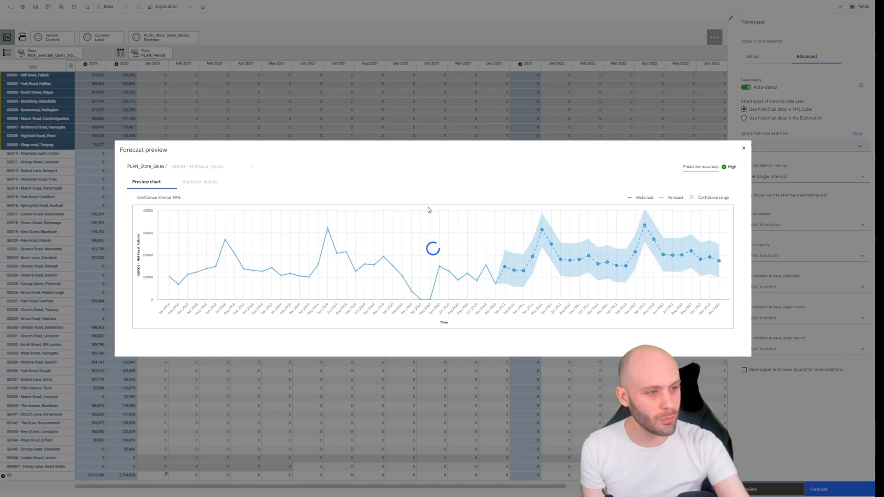
pyautogui.moveTo(699, 171)
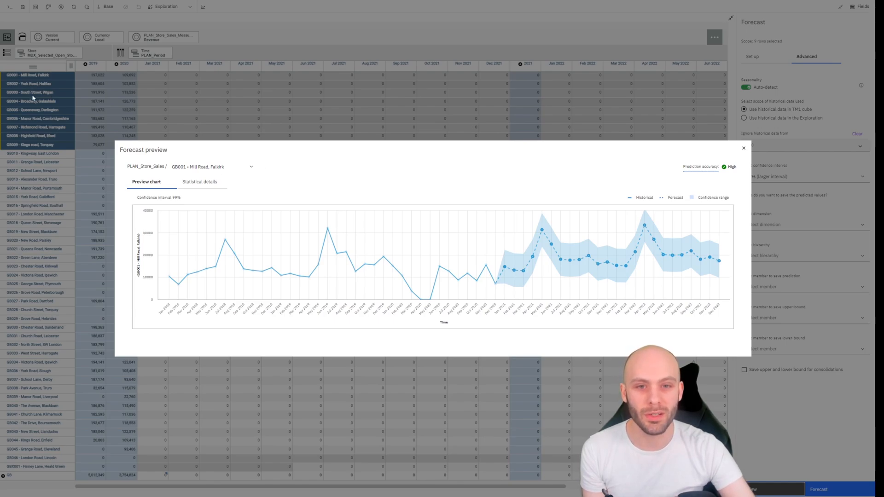
# - Examine the preview charts for GB002 York Road, Halifax and GB005 Queensway, Darlington, and close the preview
pyautogui.click(213, 167)
pyautogui.click(209, 188)
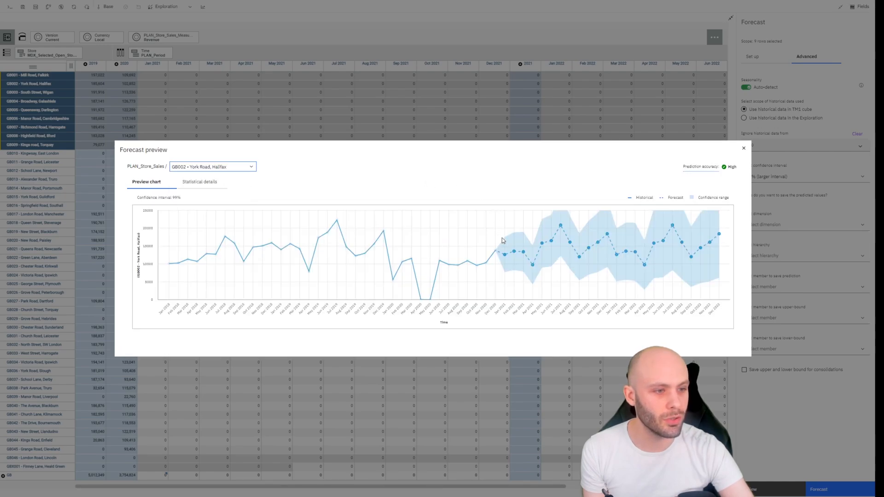
pyautogui.click(223, 166)
pyautogui.scroll(-2, 203, 197)
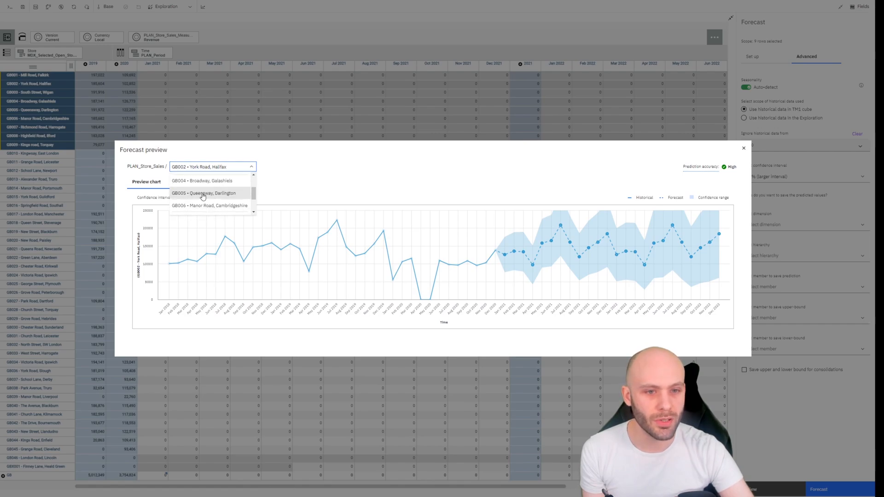
pyautogui.click(203, 194)
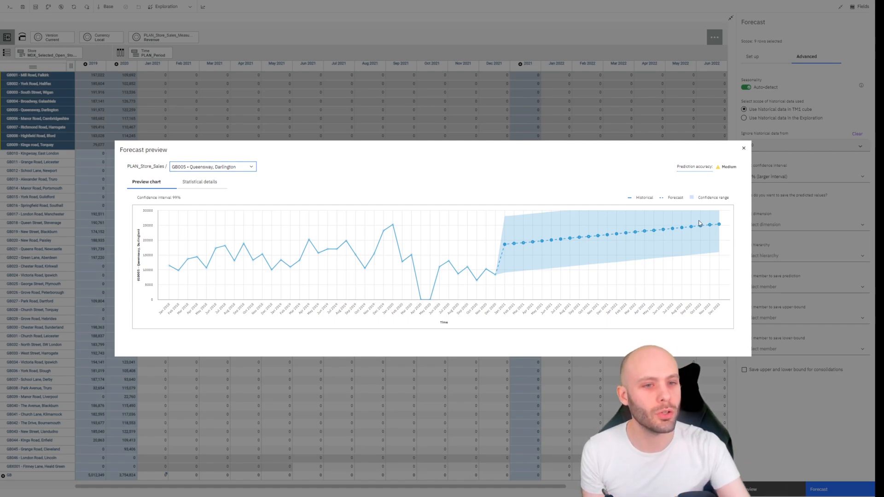
pyautogui.click(742, 148)
# - Run the forecast for the selected stores and check the generated monthly values in the grid
pyautogui.click(818, 489)
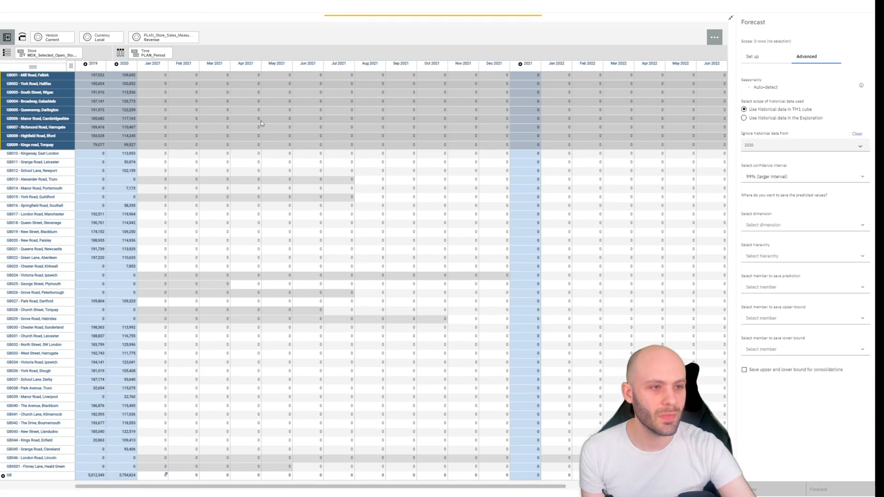
pyautogui.click(165, 77)
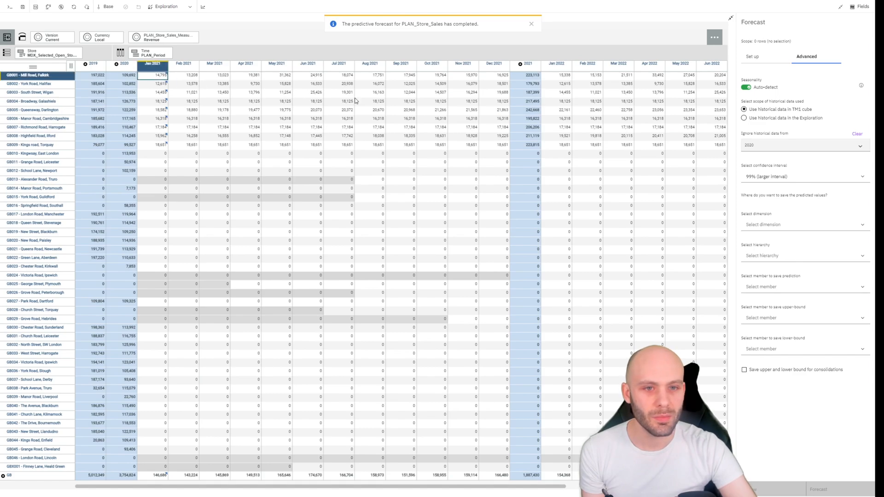
pyautogui.click(469, 111)
pyautogui.click(246, 136)
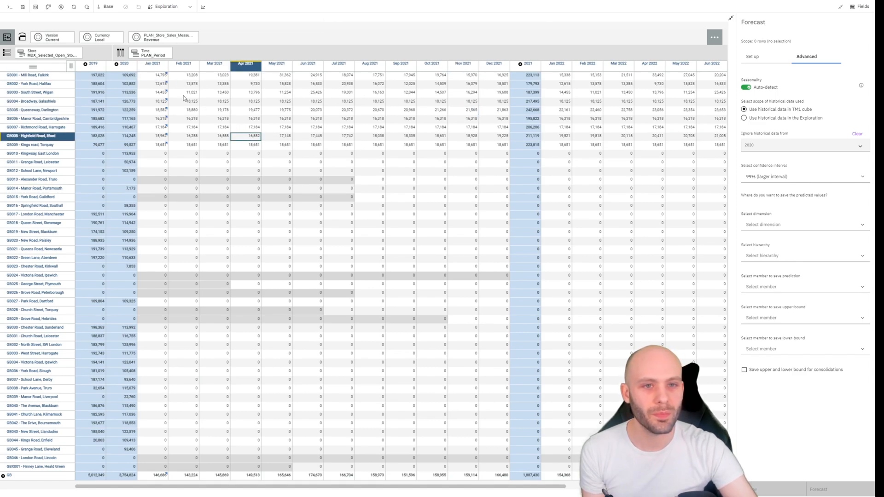
# - View the statistical comment on the Jan 2021 cell of GB002 York Road, Halifax
pyautogui.click(161, 84)
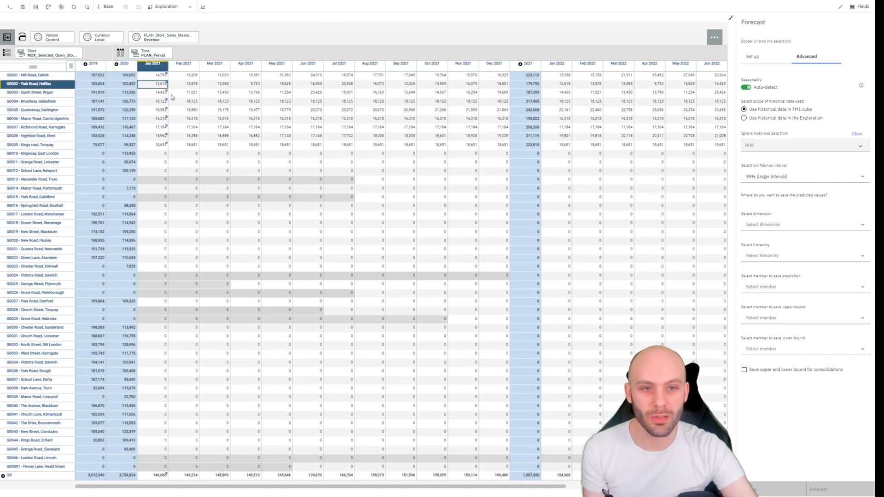
pyautogui.click(164, 102)
pyautogui.rightClick(161, 86)
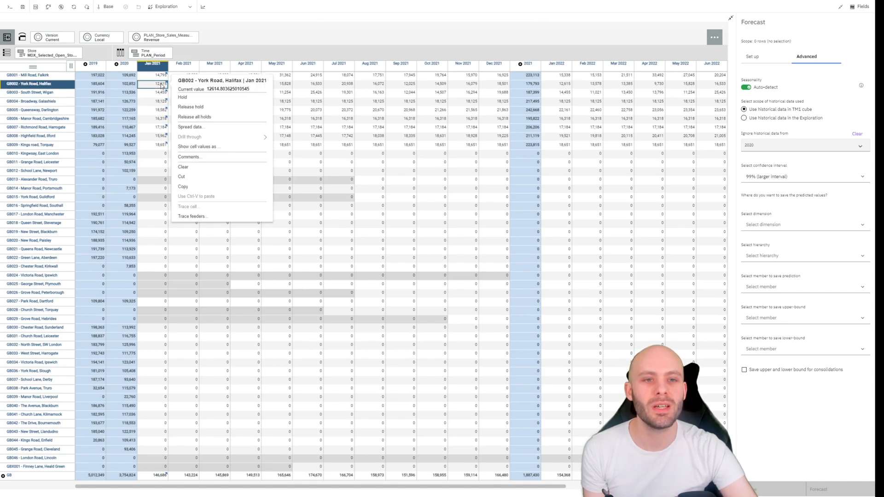
pyautogui.click(189, 157)
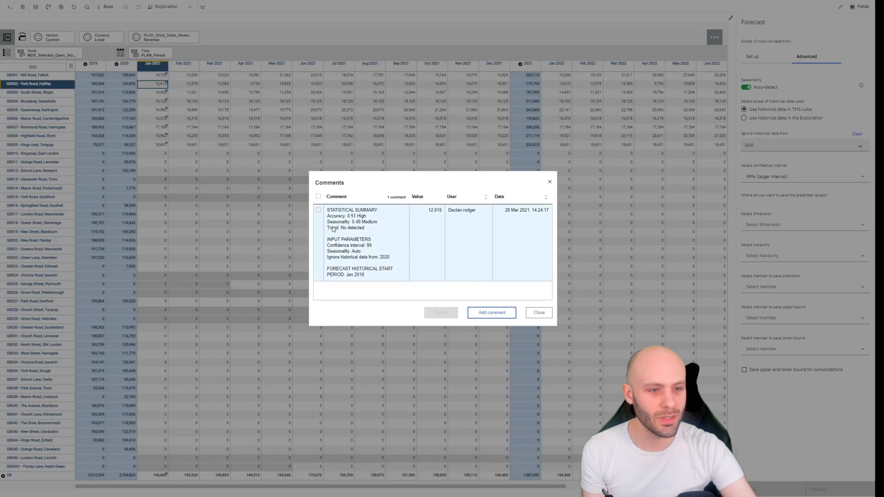
pyautogui.click(539, 312)
# - Review the option for saving statistical details and the cells of the forecast stores that carry comments
pyautogui.click(758, 57)
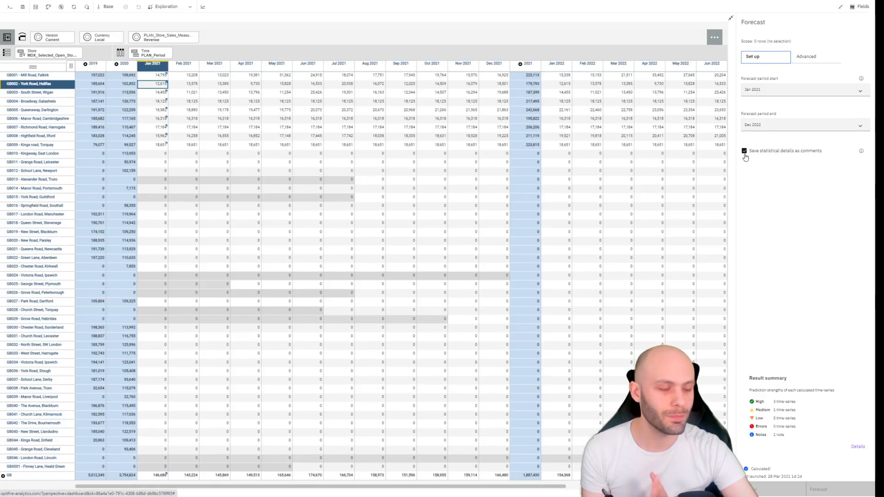
pyautogui.click(238, 130)
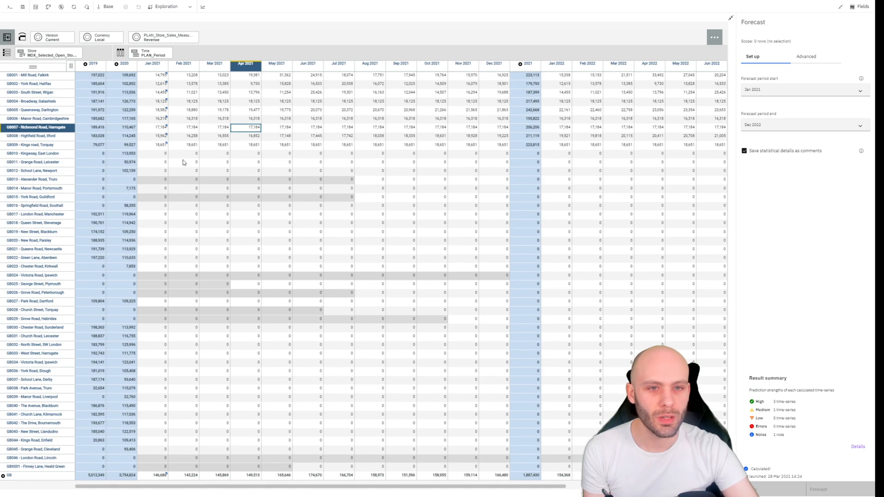
pyautogui.click(157, 85)
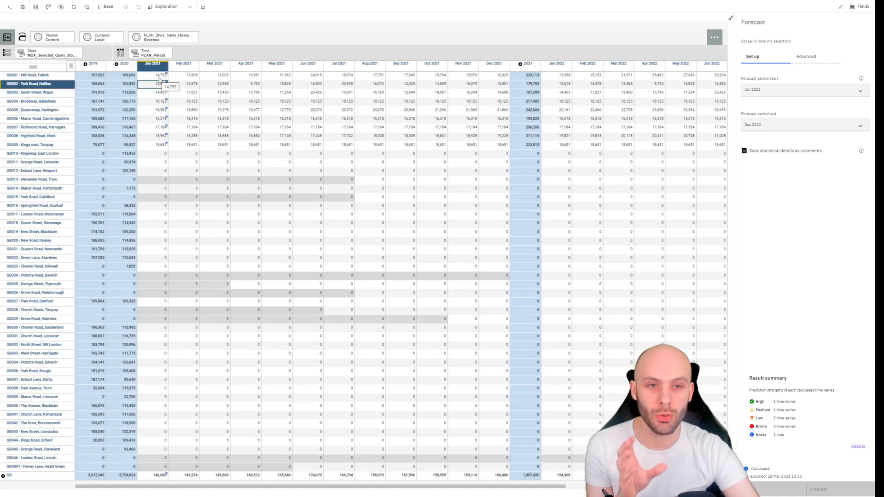
pyautogui.click(246, 83)
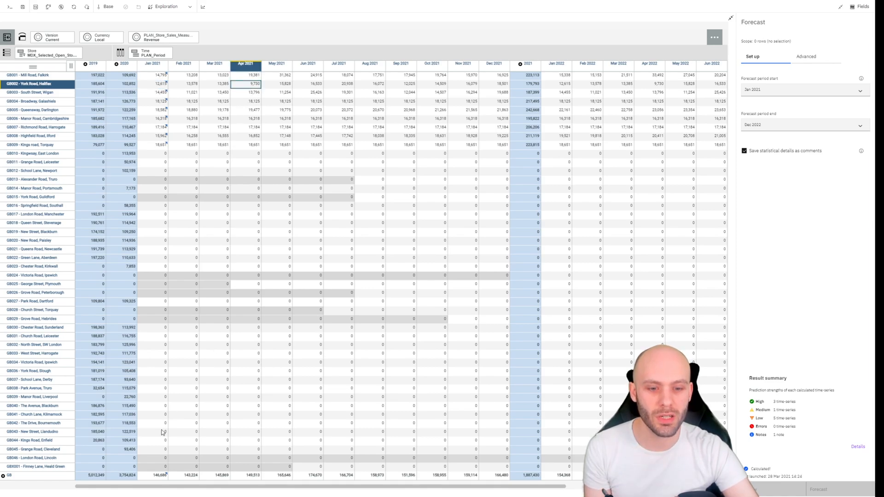
# - Preview the forecast for the GB total row with the same settings
pyautogui.click(56, 478)
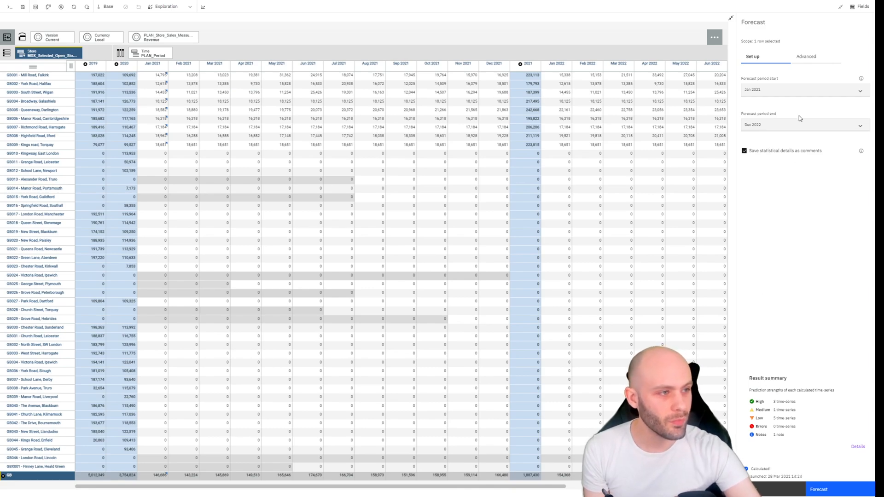
pyautogui.click(777, 491)
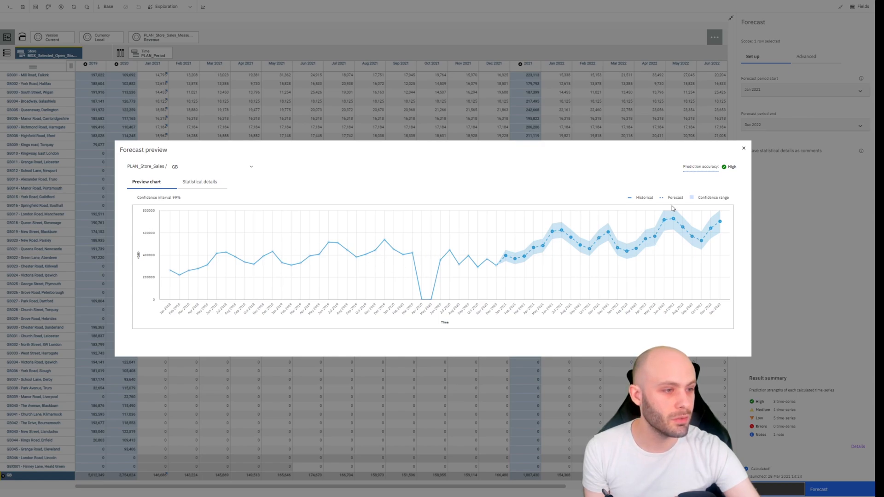
# - Run the forecast for the GB total row and check its monthly values across 2021
pyautogui.click(743, 148)
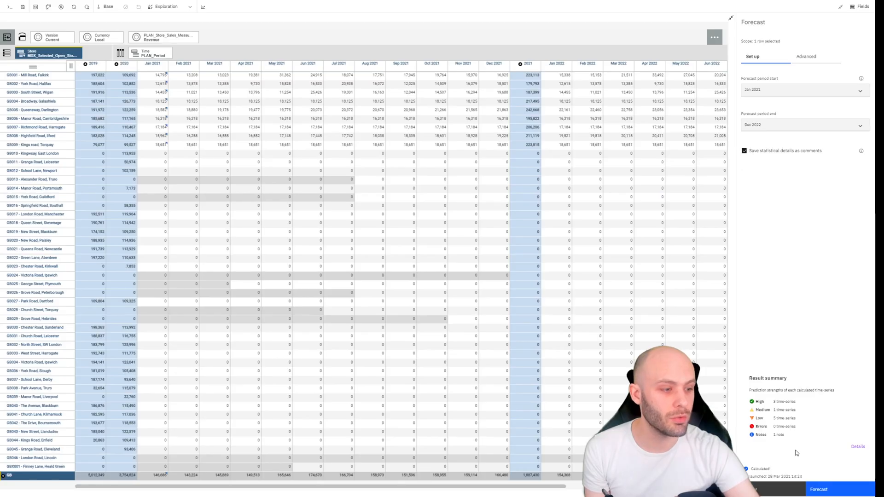
pyautogui.click(839, 491)
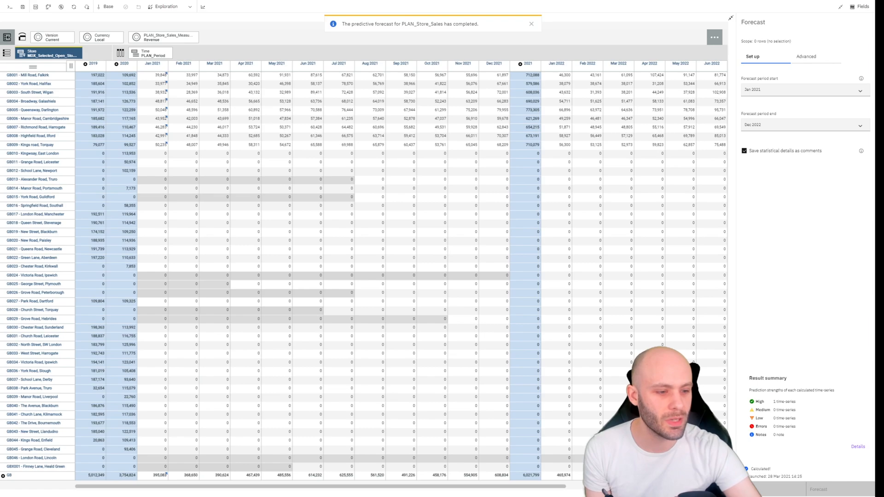
pyautogui.click(159, 476)
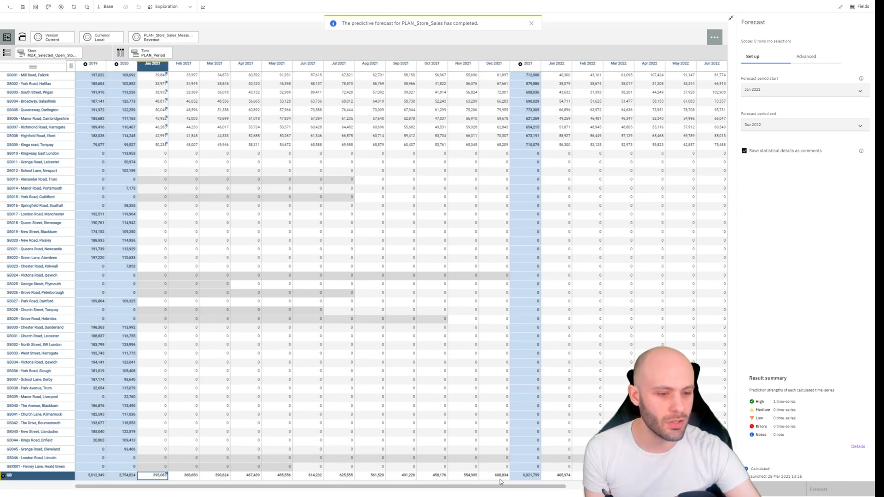
pyautogui.click(530, 475)
pyautogui.click(491, 477)
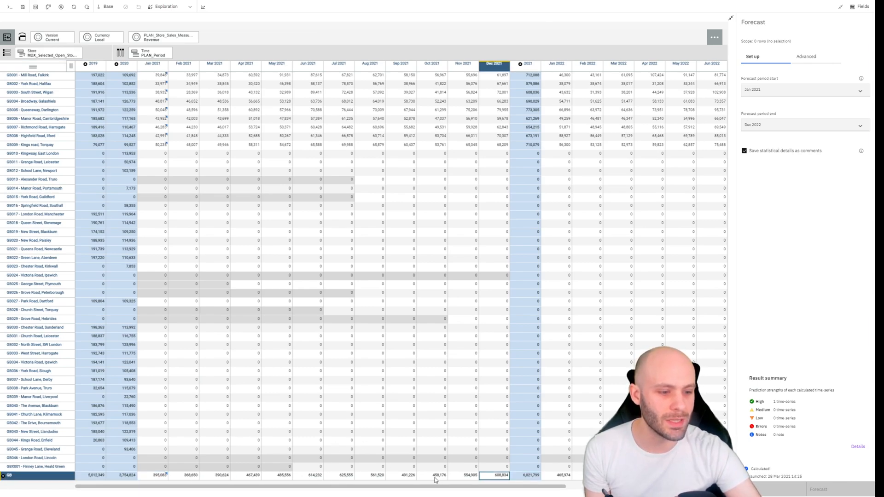
pyautogui.click(436, 478)
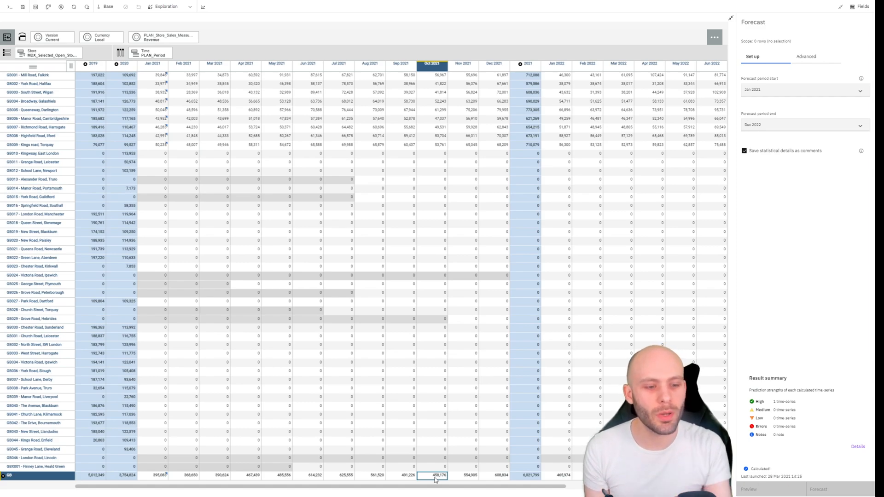
pyautogui.click(314, 475)
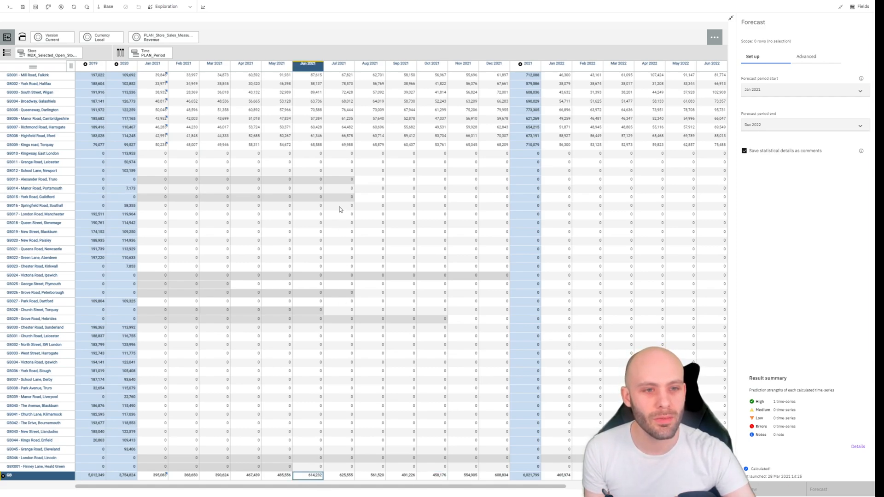
# - Examine how the GB total forecast is distributed across the individual stores for June and July 2021
pyautogui.click(316, 145)
pyautogui.click(318, 103)
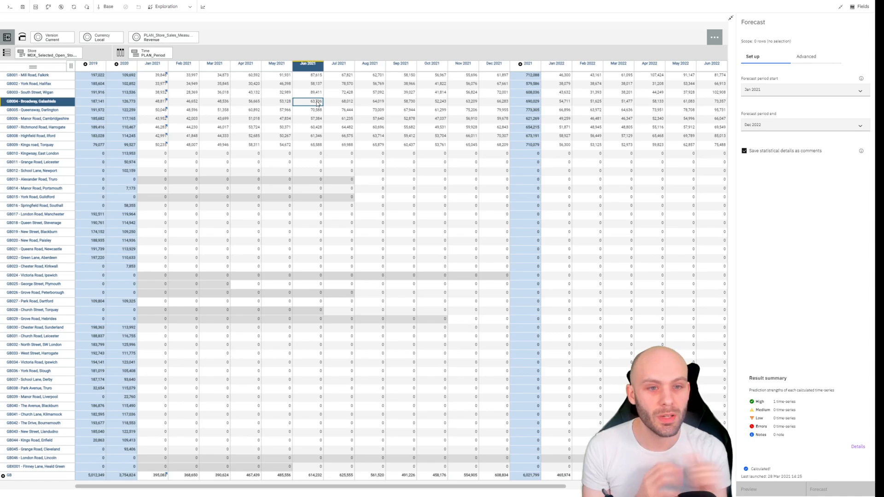
pyautogui.click(317, 242)
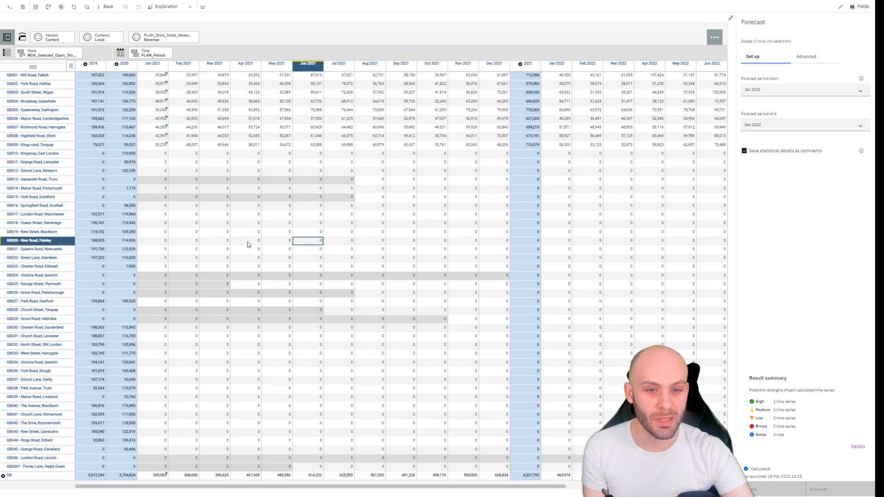
pyautogui.click(341, 398)
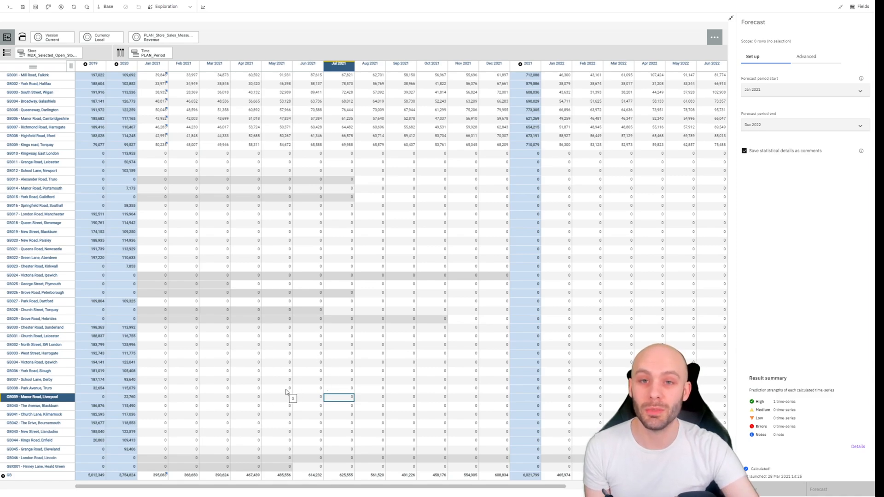
pyautogui.click(349, 475)
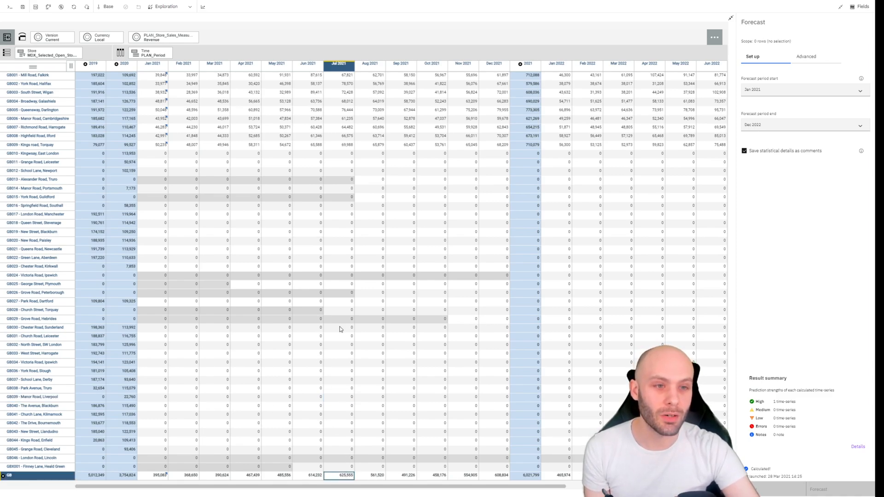
# - Reset the forecast months to 0 for all stores and run the forecast again for the GB total row
pyautogui.click(156, 76)
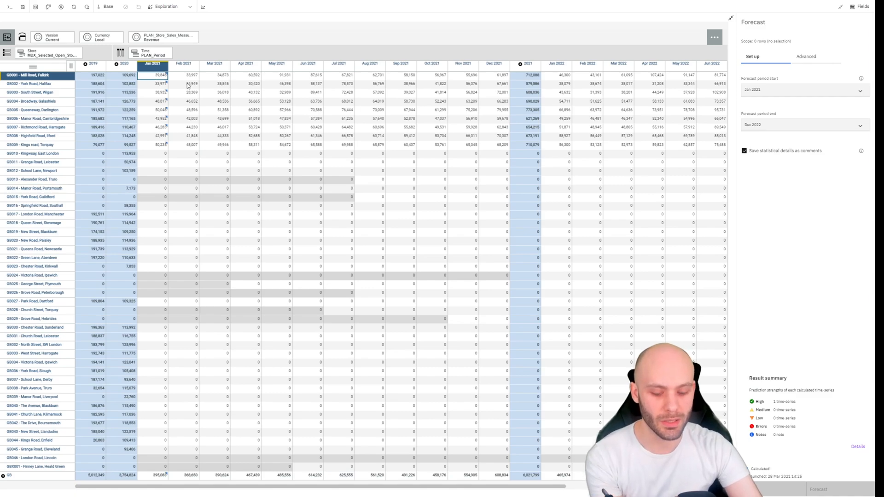
pyautogui.write('0')
pyautogui.press('Return')
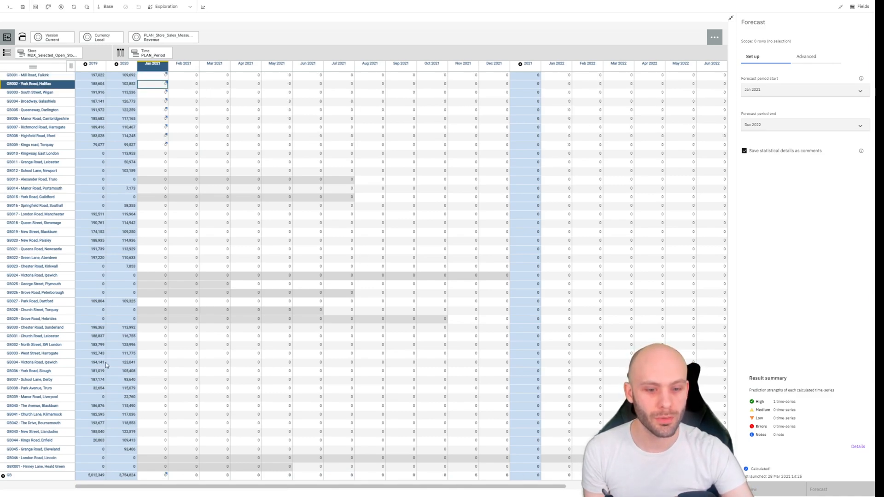
pyautogui.click(62, 477)
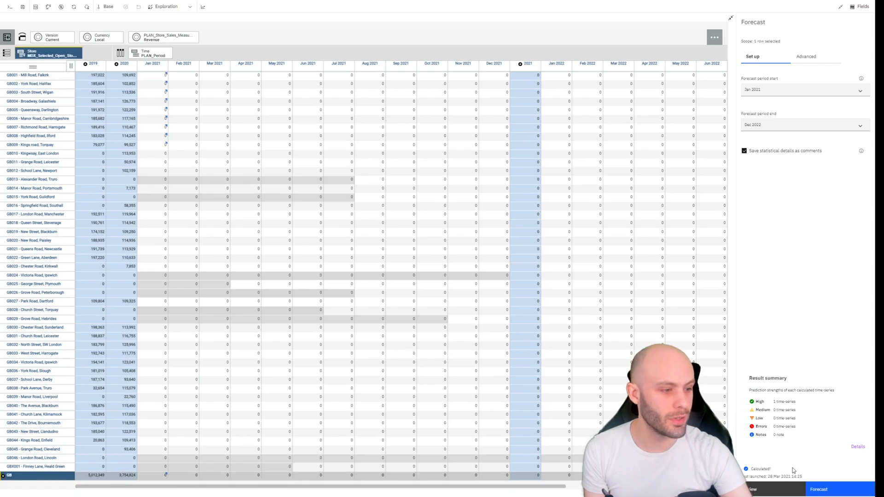
pyautogui.click(819, 489)
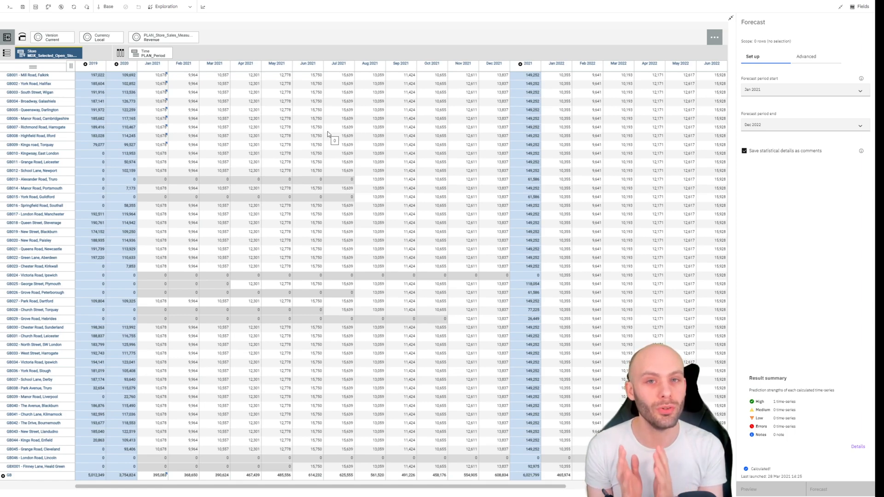
pyautogui.click(203, 102)
# - Add the Actual member to the Version dimension's current set and apply the edited set
pyautogui.click(50, 38)
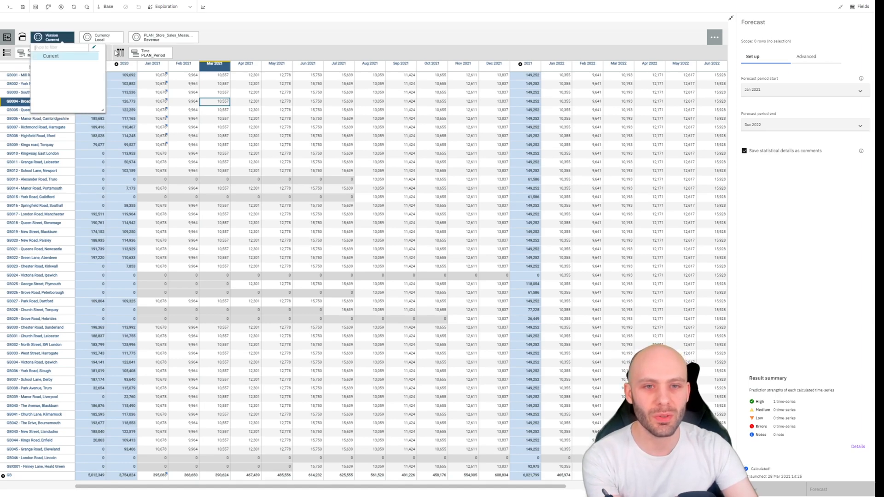
pyautogui.click(93, 49)
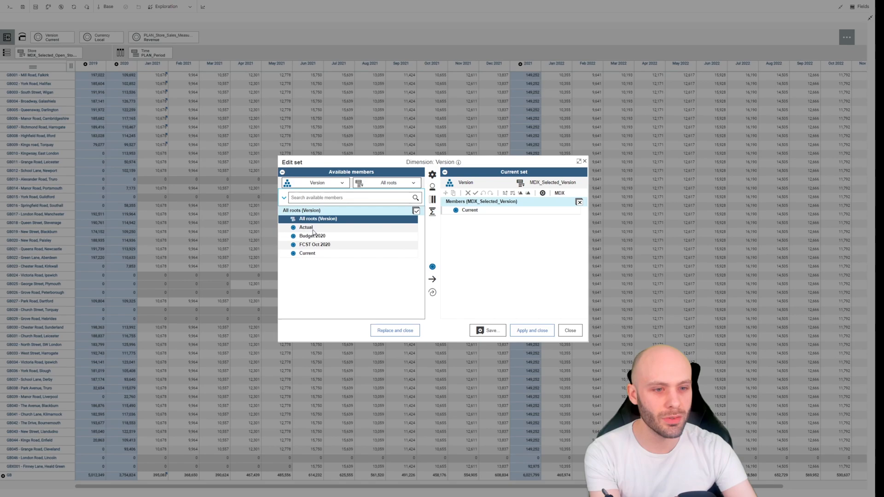
pyautogui.click(314, 229)
pyautogui.click(431, 280)
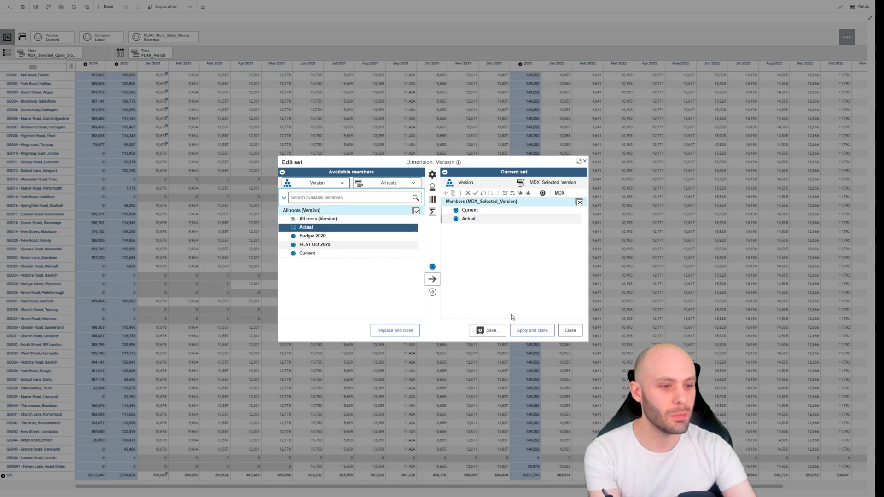
pyautogui.click(531, 331)
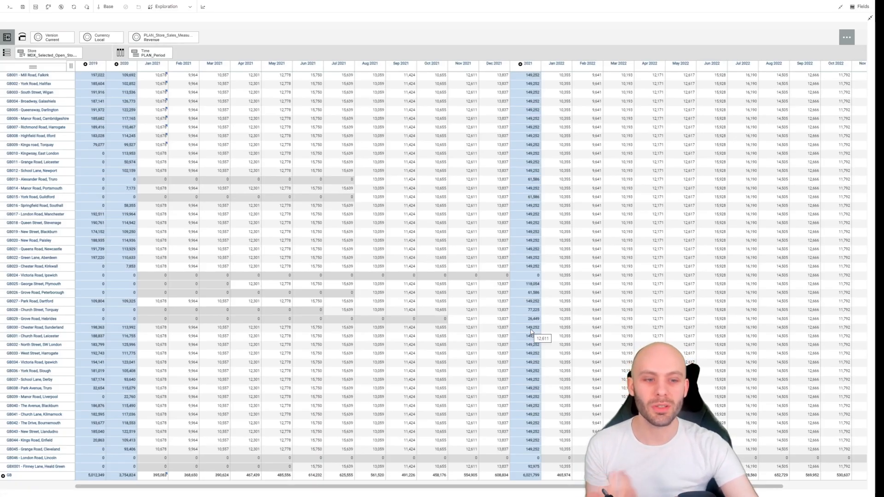
# - Reset the GB total forecast to 0 from Jan 2021 onwards to clear the values of all stores
pyautogui.click(152, 476)
pyautogui.write('0')
pyautogui.press('Return')
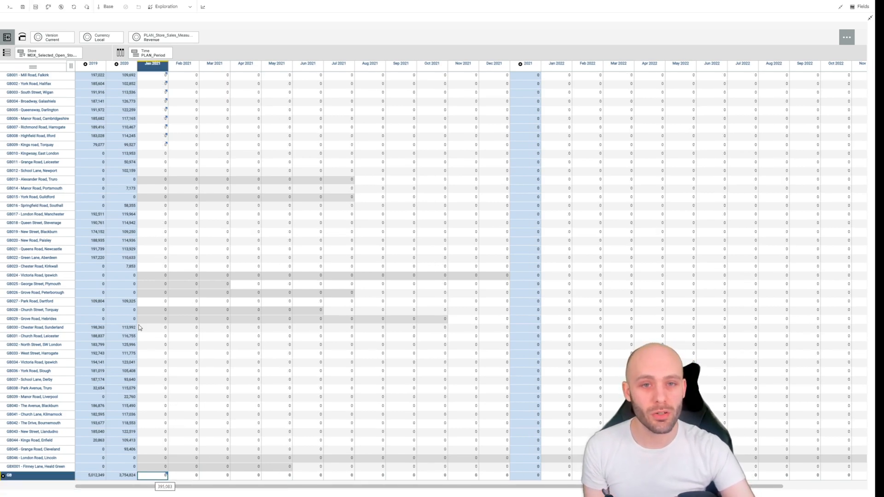
# - Switch the version to Actual and open the forecast settings for stores GB001 to GB009
pyautogui.click(51, 37)
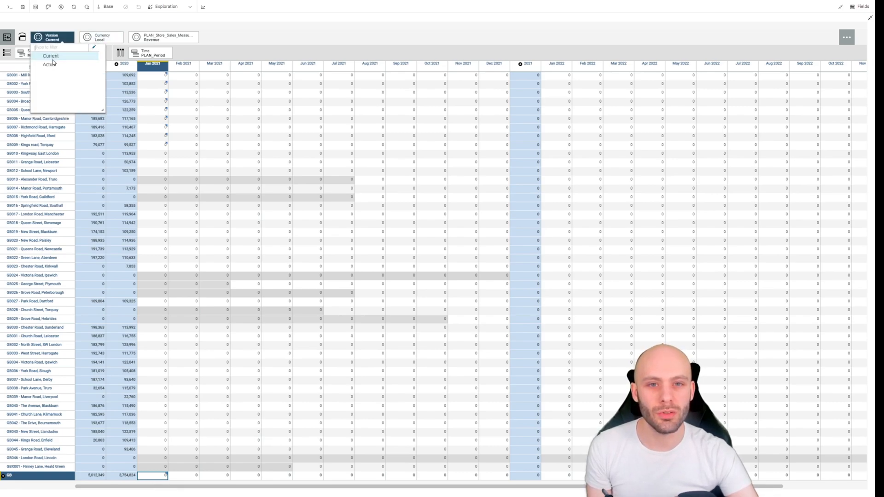
pyautogui.click(52, 65)
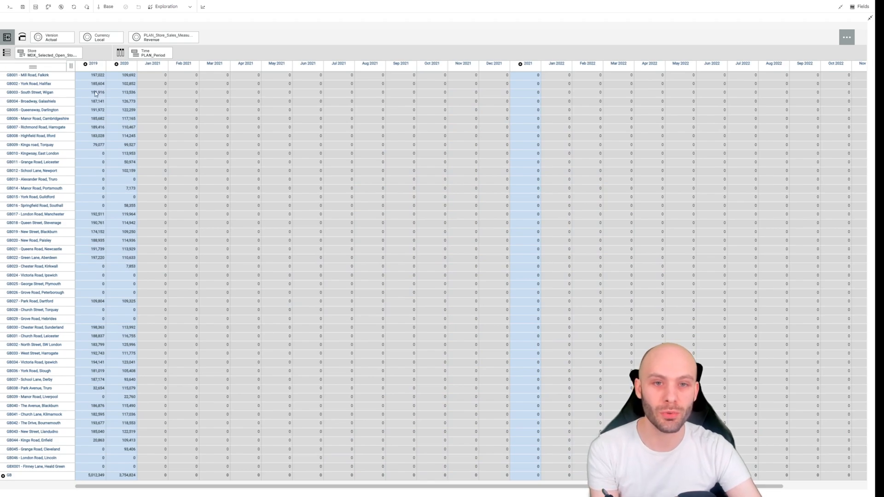
pyautogui.click(53, 77)
pyautogui.keyDown('shift'); pyautogui.click(59, 144); pyautogui.keyUp('shift')
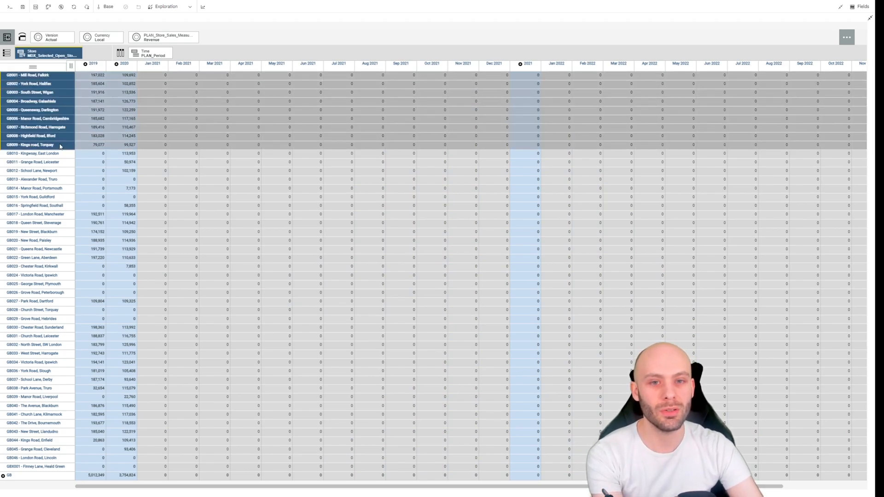
pyautogui.click(203, 7)
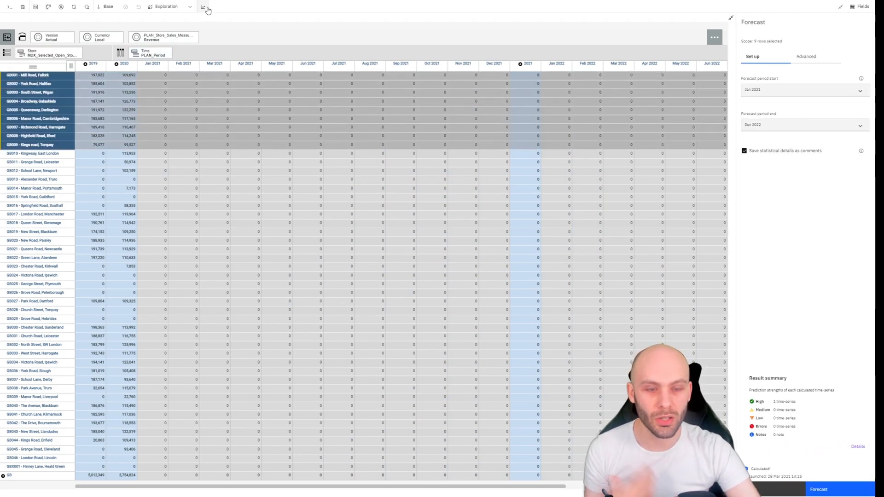
# - Set the predicted values to be saved in the Version dimension, Version hierarchy, under the Current member
pyautogui.click(804, 58)
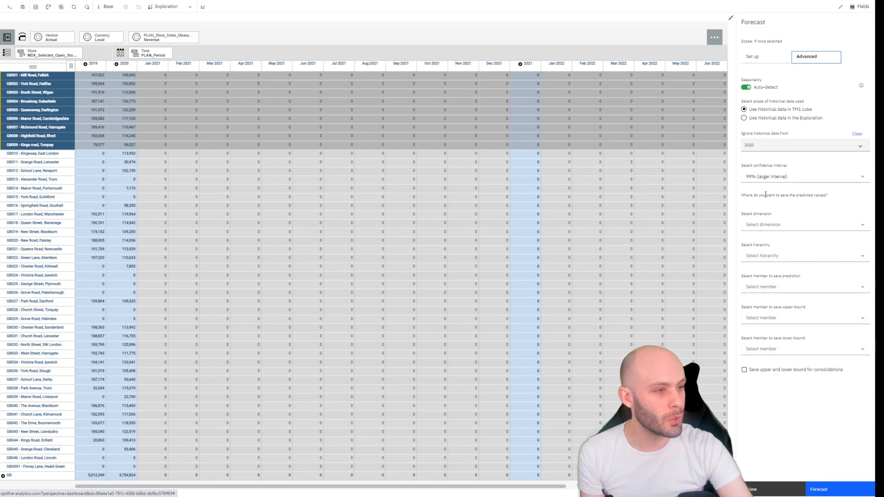
pyautogui.click(782, 225)
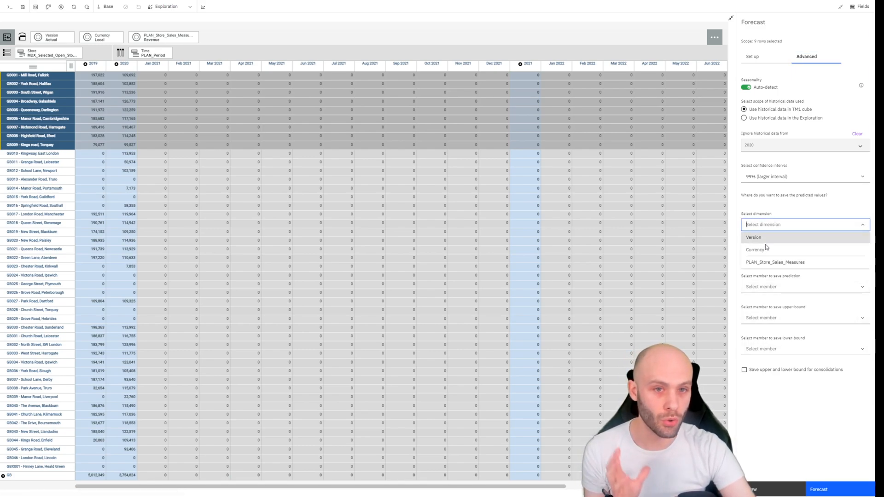
pyautogui.click(757, 238)
pyautogui.click(766, 255)
pyautogui.click(768, 272)
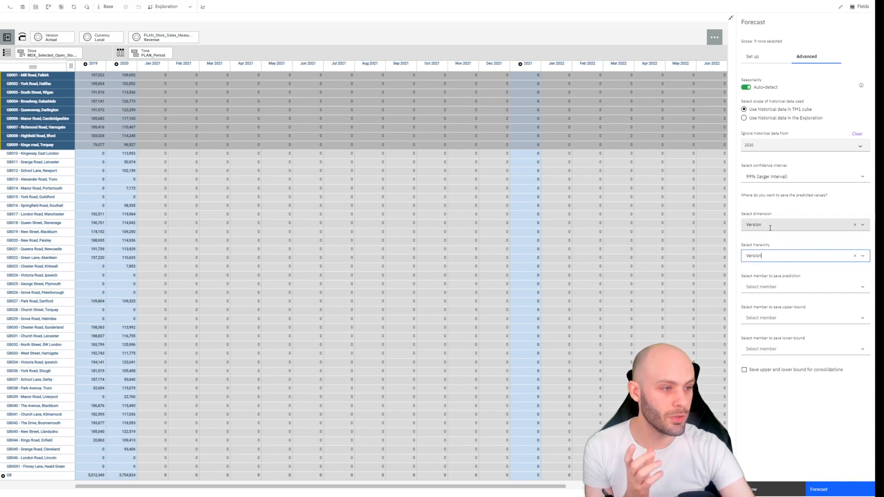
pyautogui.click(767, 287)
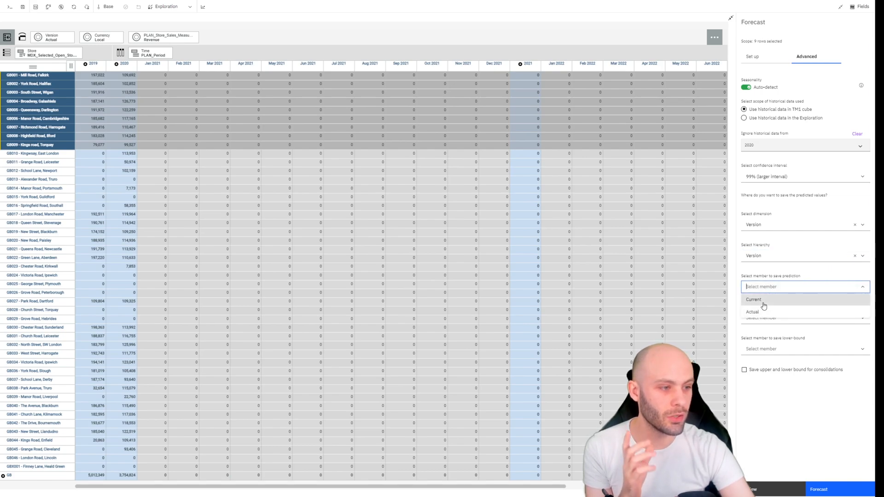
pyautogui.click(764, 300)
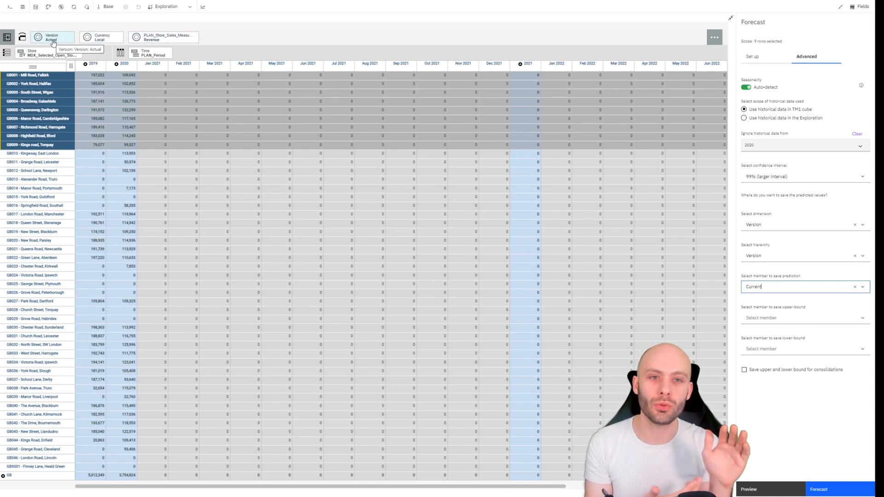
# - Run the forecast for the selected stores and switch the version to Current to view the saved predictions
pyautogui.click(824, 488)
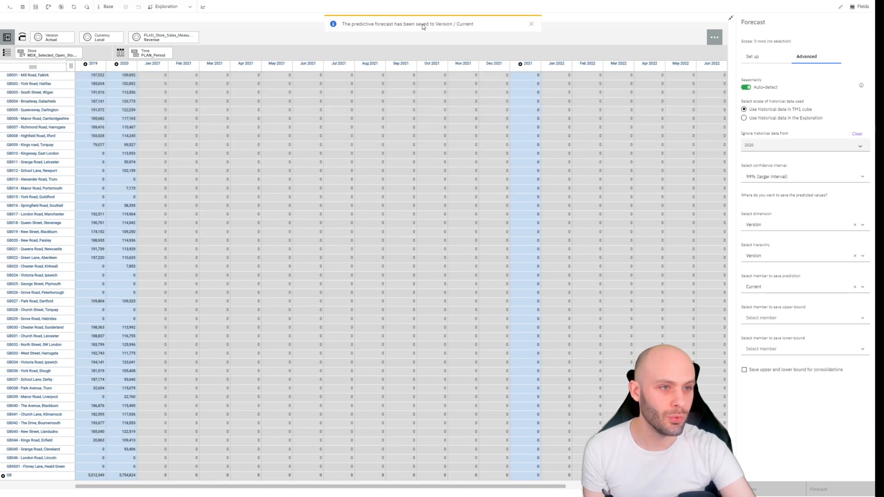
pyautogui.click(59, 41)
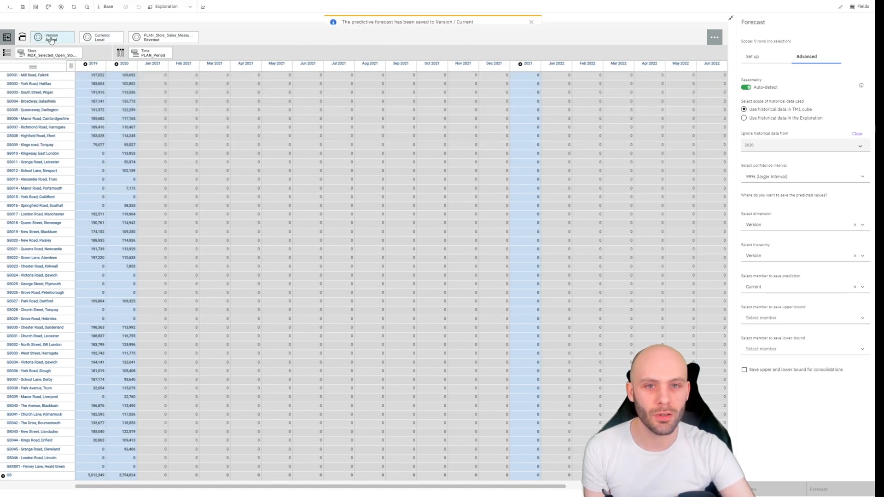
pyautogui.click(47, 56)
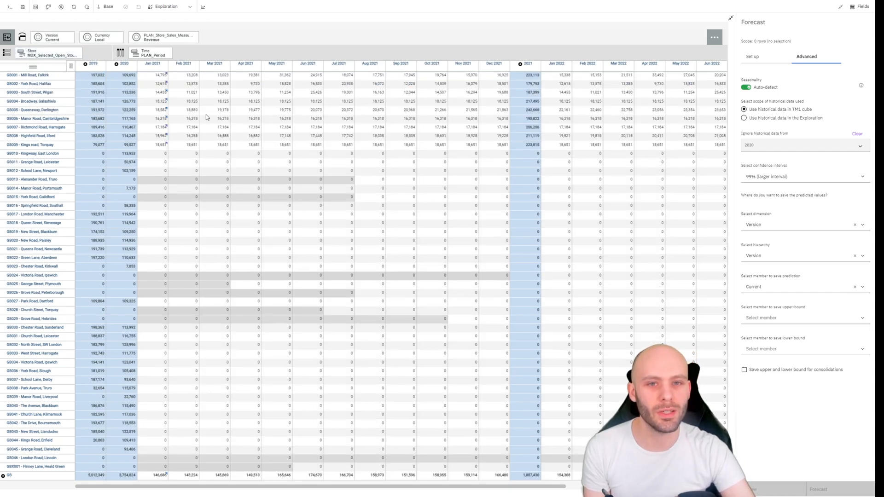
# - Preview the forecast for stores GB001 to GB009 in the Current version
pyautogui.click(46, 76)
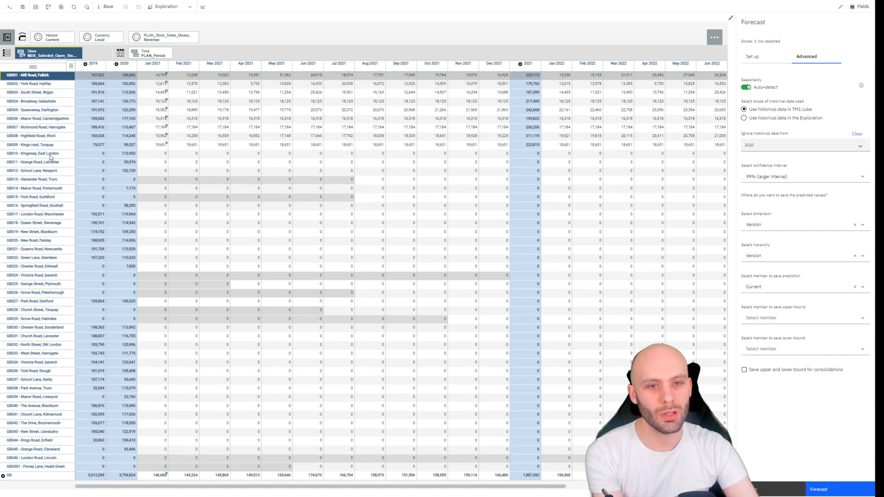
pyautogui.keyDown('shift'); pyautogui.click(52, 155); pyautogui.keyUp('shift')
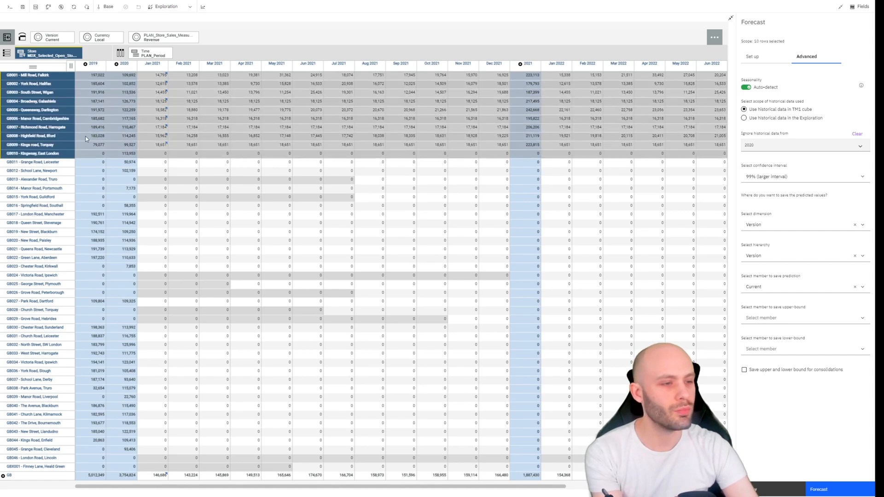
pyautogui.keyDown('shift'); pyautogui.click(44, 147); pyautogui.keyUp('shift')
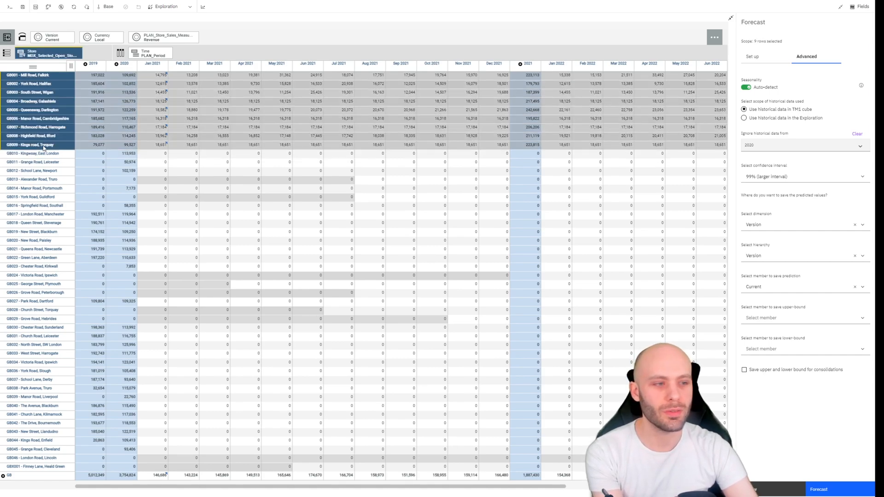
pyautogui.click(760, 488)
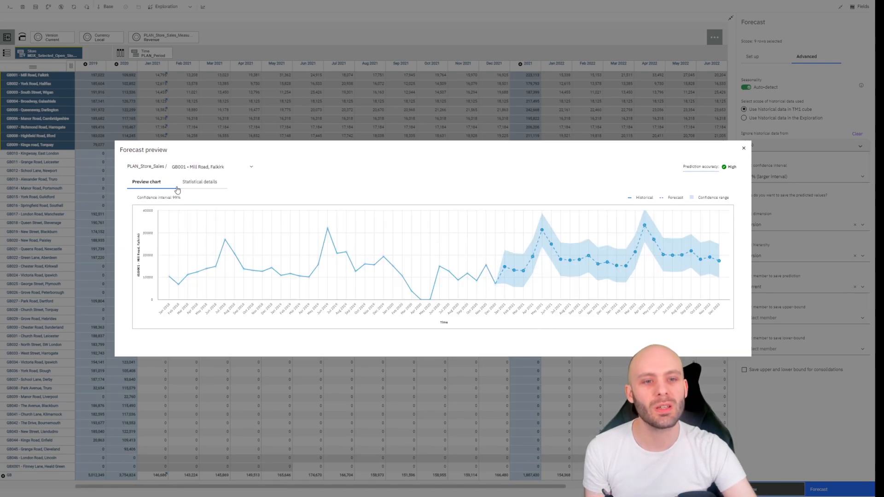
# - Review the statistical details and the preview chart of the forecast for store GB001, and close the forecast preview
pyautogui.click(202, 183)
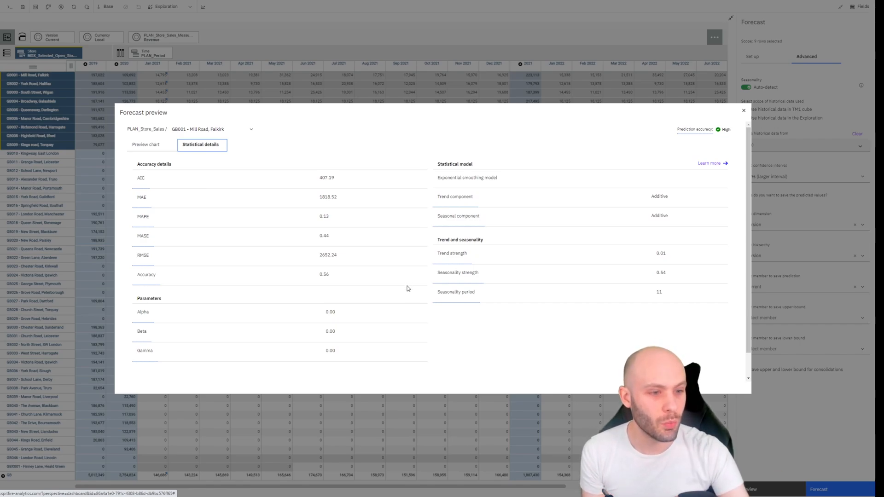
pyautogui.moveTo(451, 293)
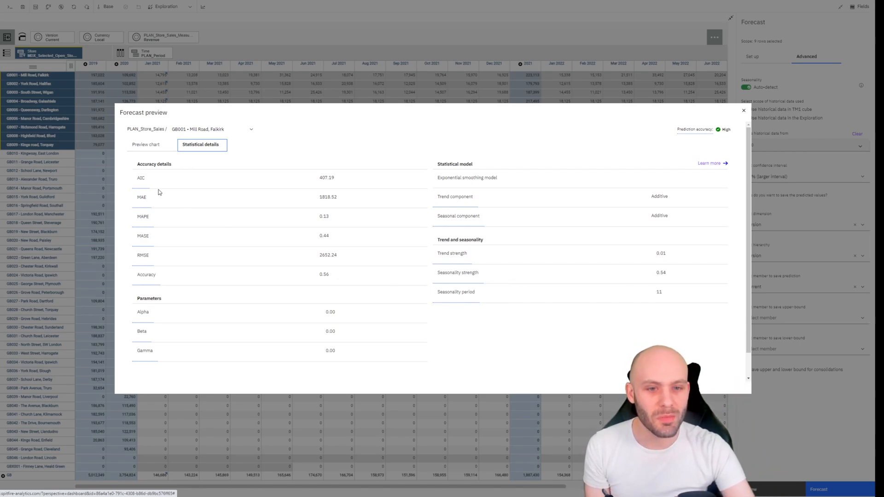
pyautogui.moveTo(144, 216)
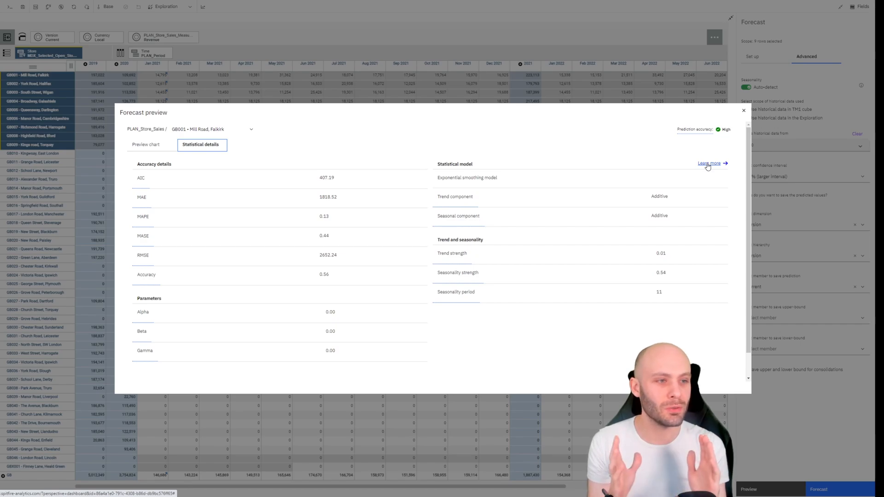
pyautogui.click(154, 145)
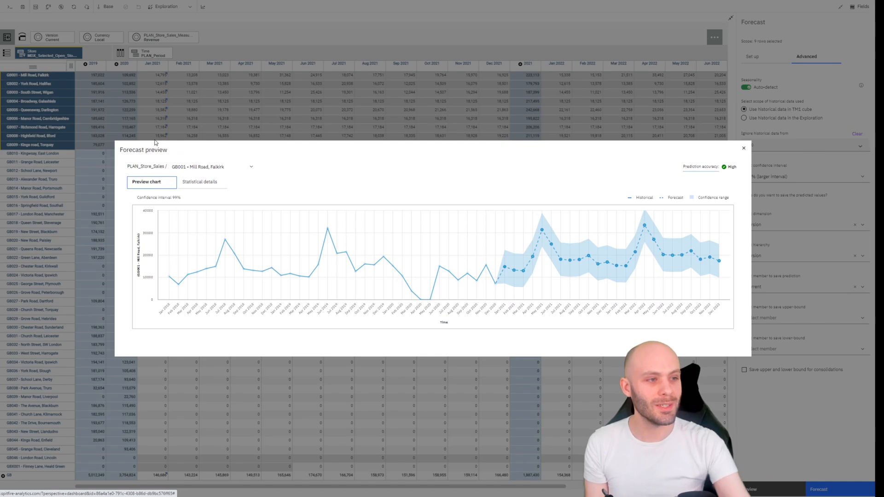
pyautogui.moveTo(700, 167)
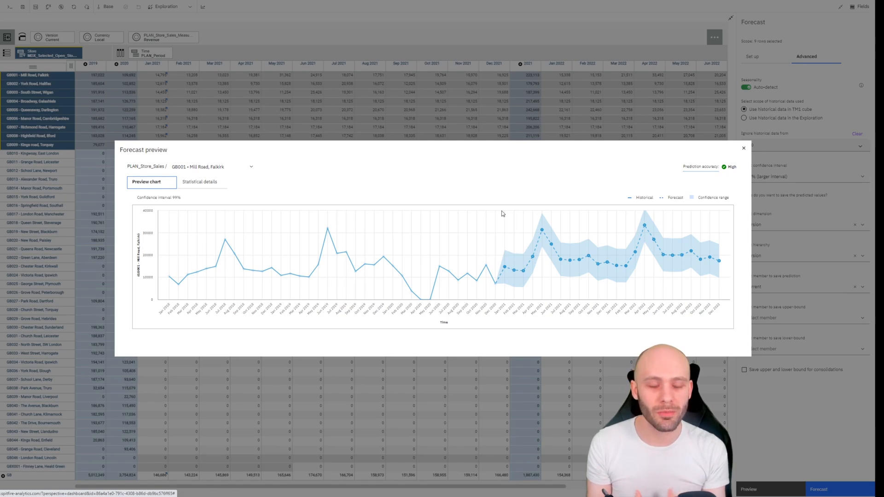
pyautogui.click(744, 148)
pyautogui.click(210, 145)
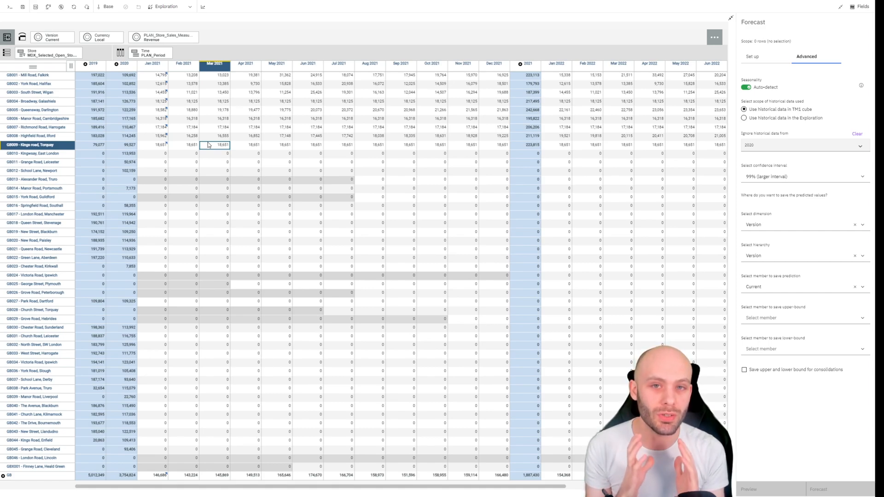
pyautogui.click(167, 83)
pyautogui.click(410, 112)
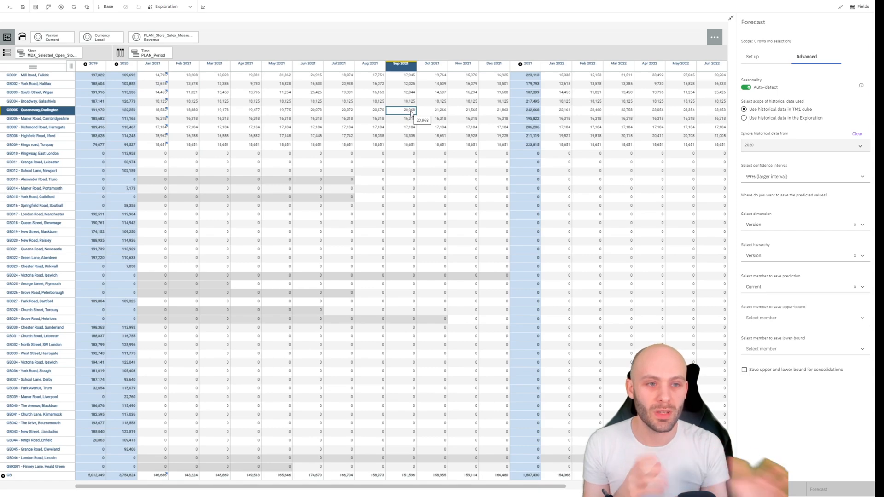
pyautogui.click(322, 93)
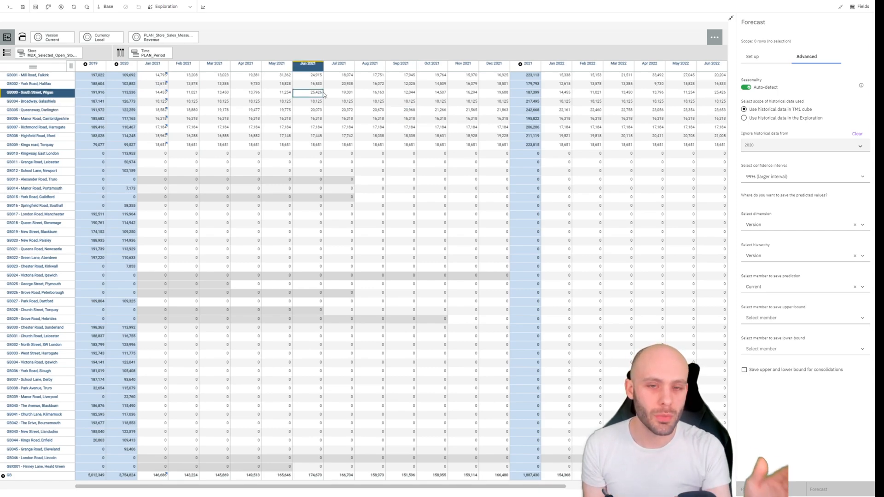